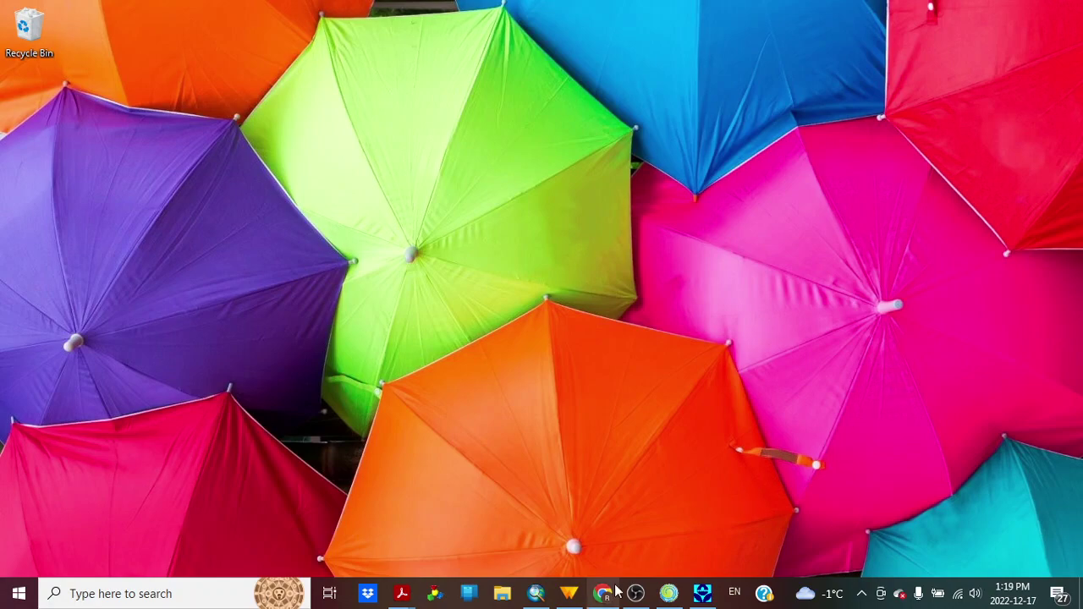
Search 'inppins' in Chrome and open the inp.PINS Google Sites Download page
mouse_move(603, 593)
click(606, 519)
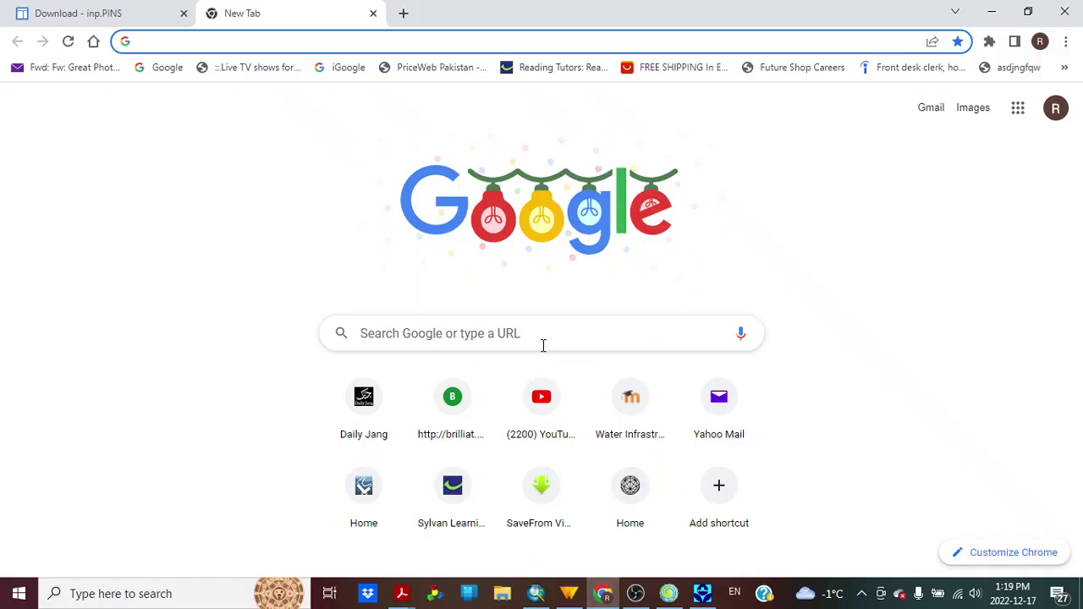
click(541, 338)
click(519, 370)
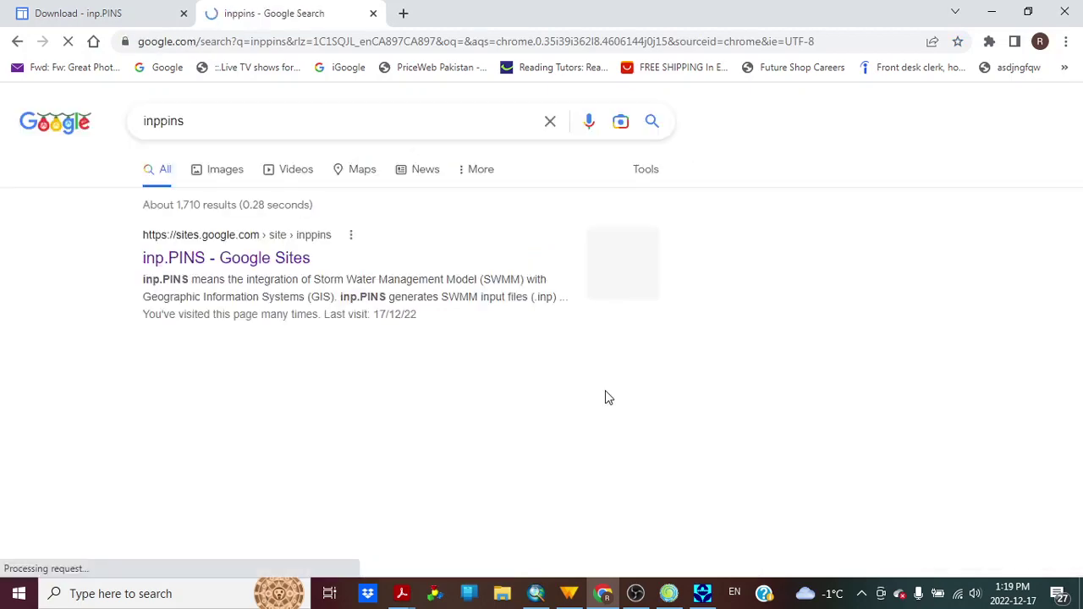
click(267, 264)
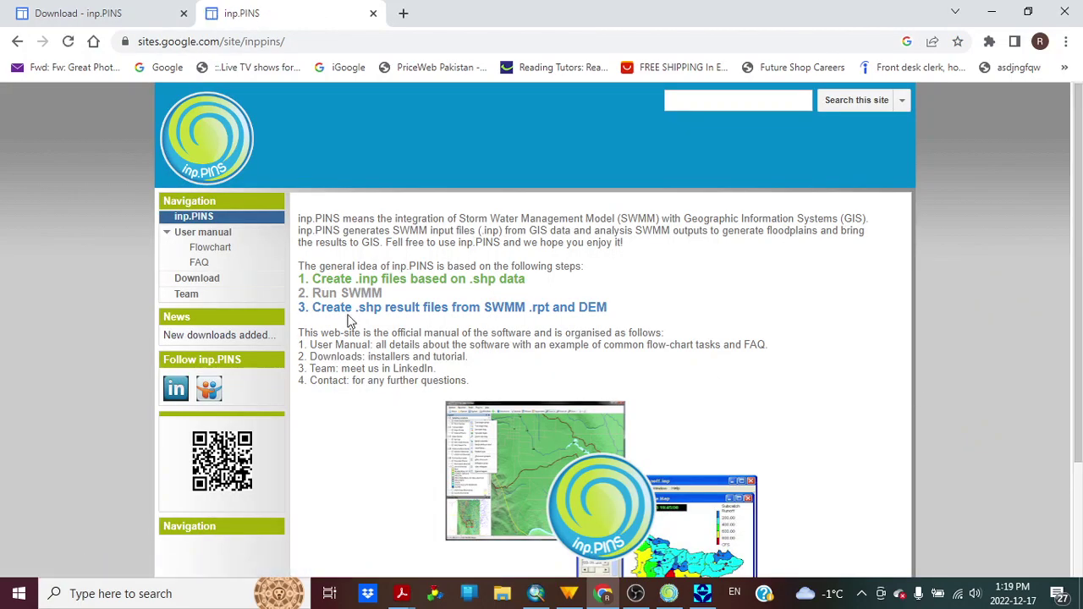
click(217, 285)
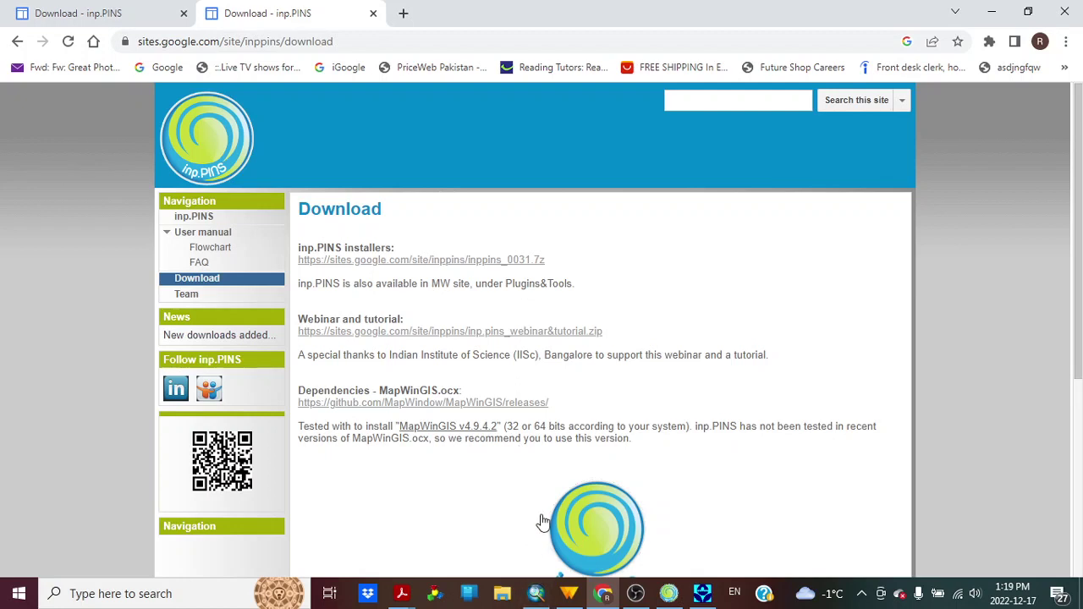
In a new browser tab, search for the City of Victoria open data portal
click(403, 12)
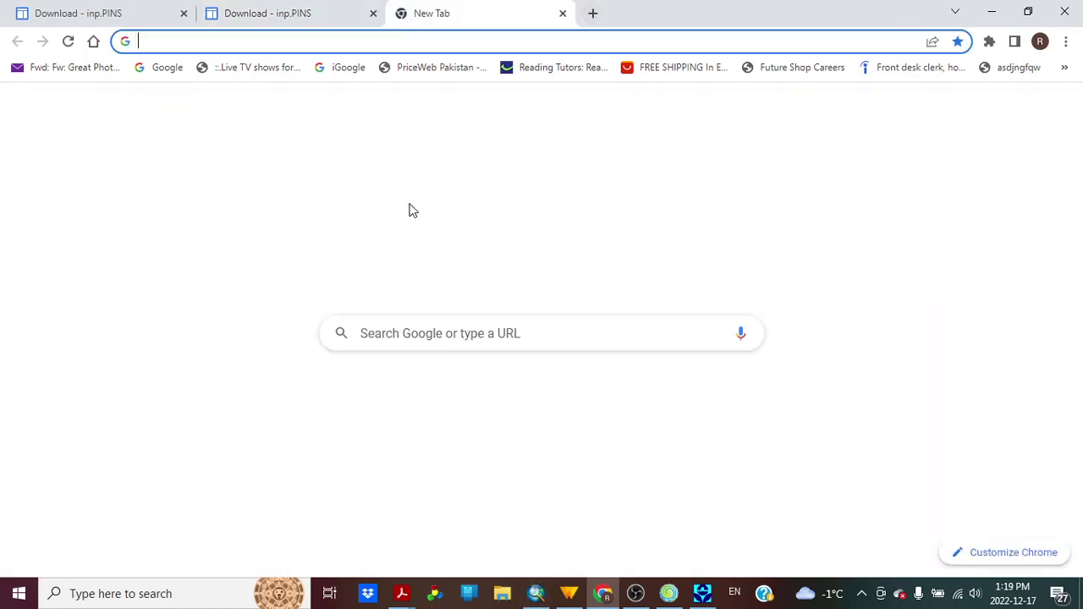
click(459, 334)
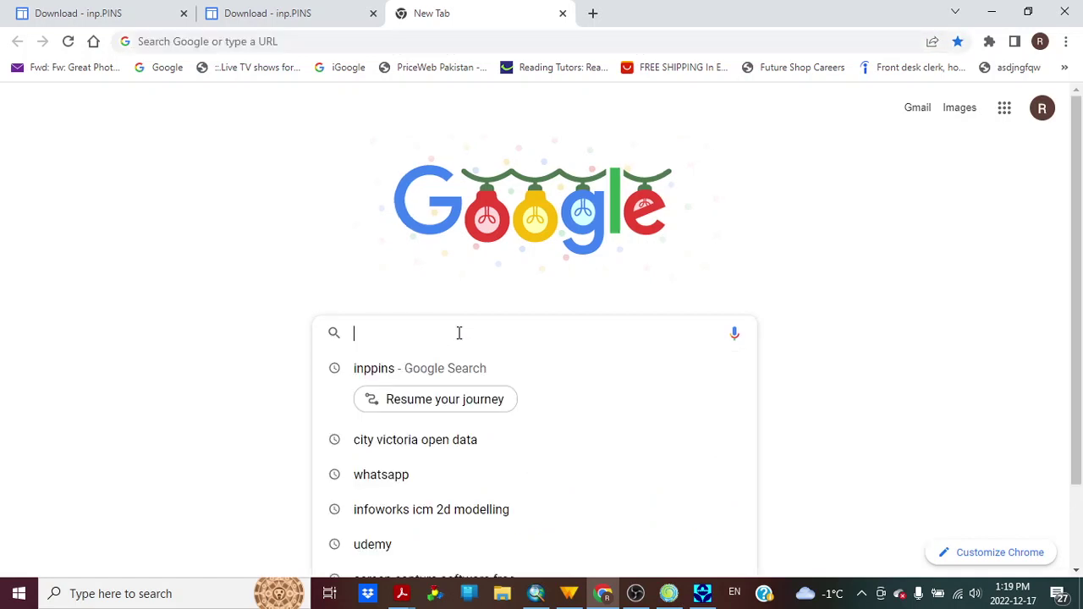
click(427, 440)
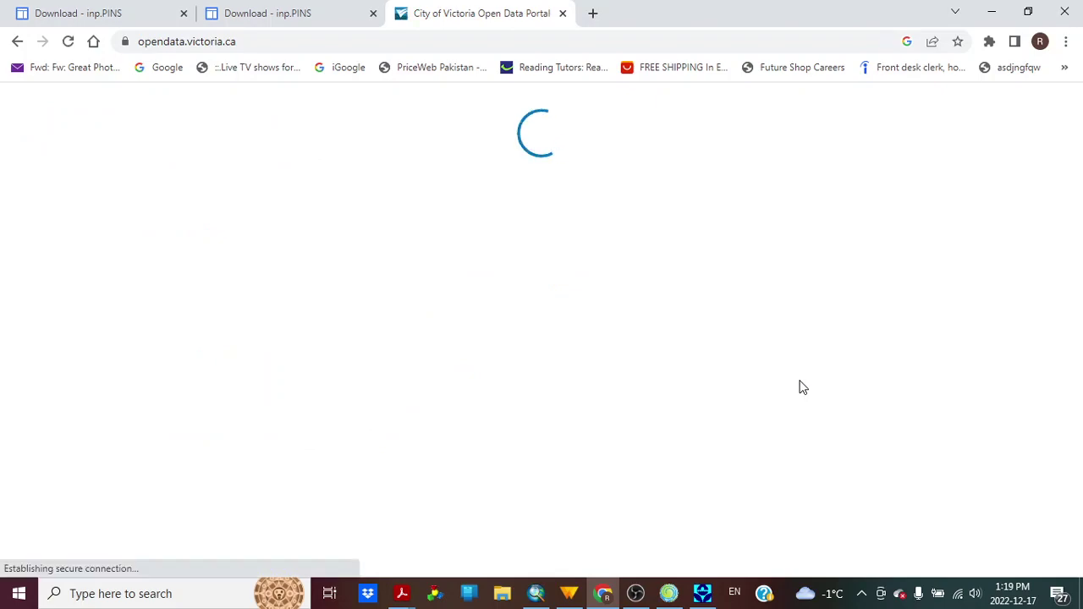
Search the portal for 'sewer' and browse the results, including Sewer Manholes, before returning to ArcMap
scroll(695, 420, down, 2)
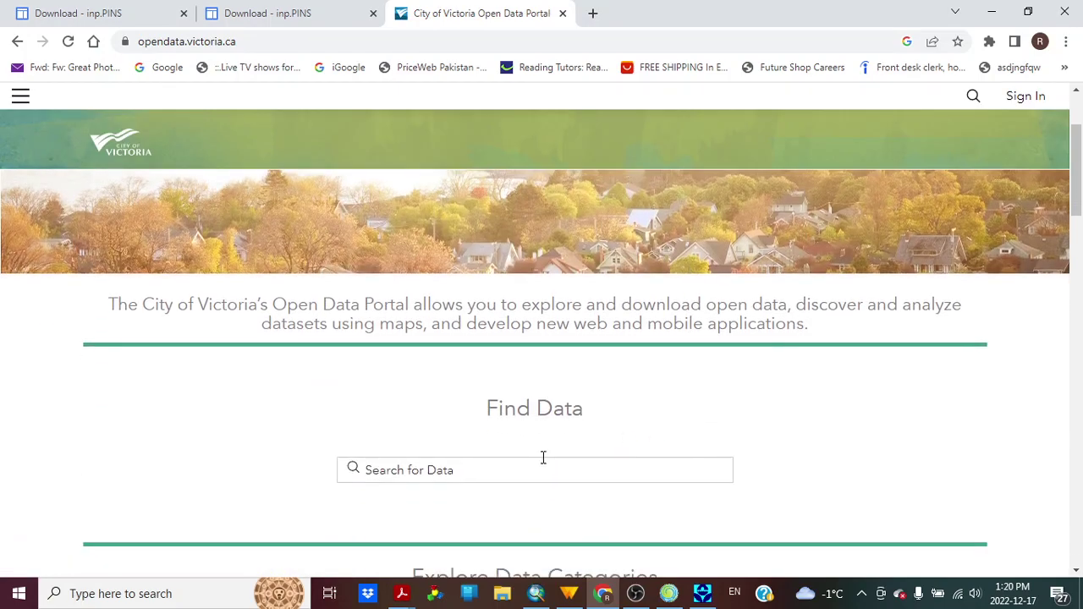
click(533, 474)
click(442, 526)
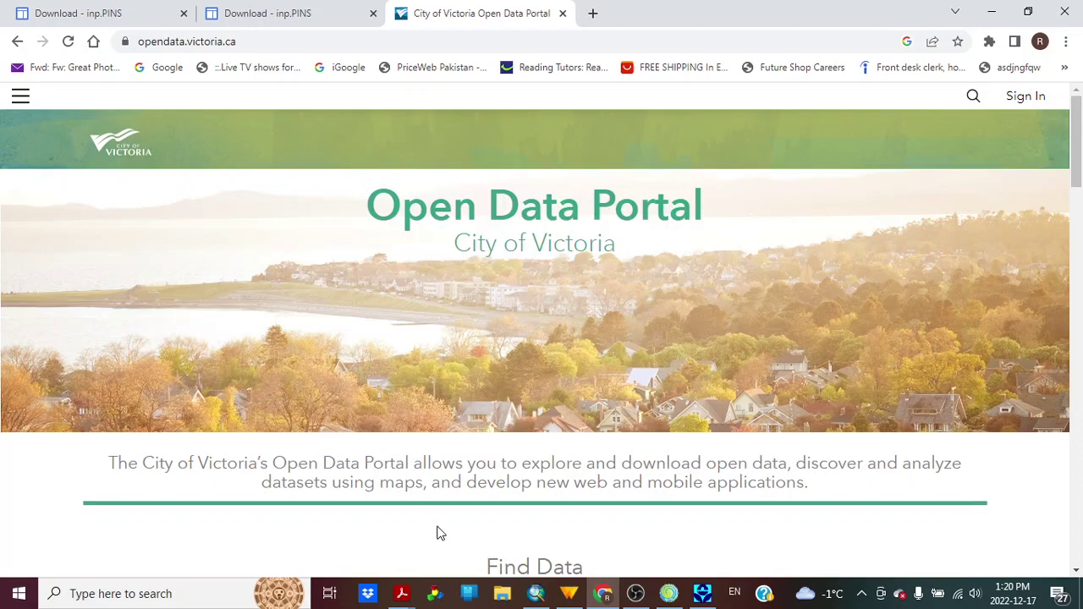
scroll(766, 423, down, 5)
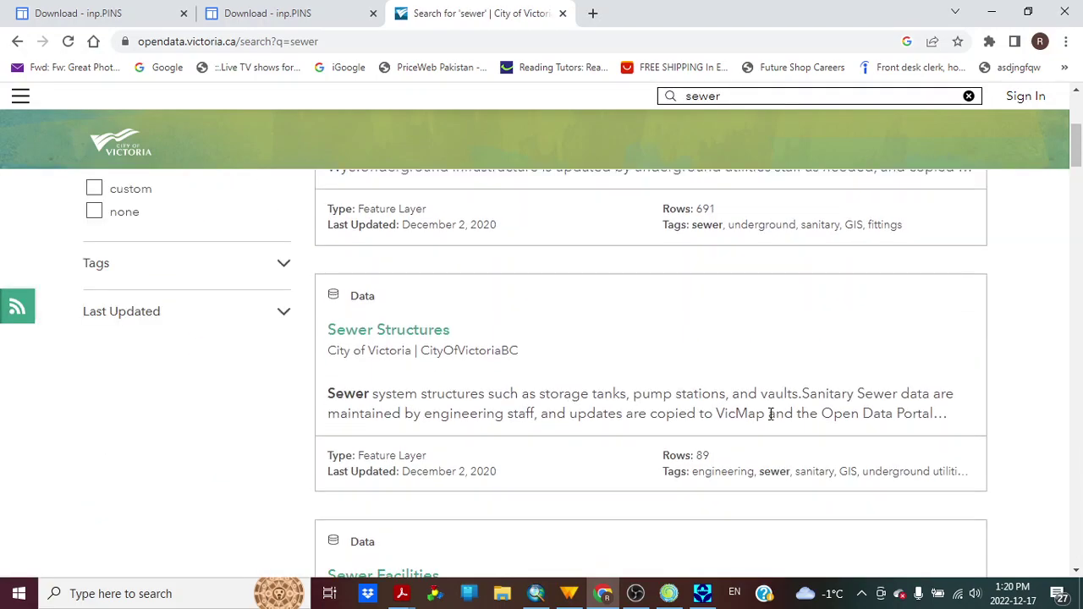
scroll(770, 413, up, 3)
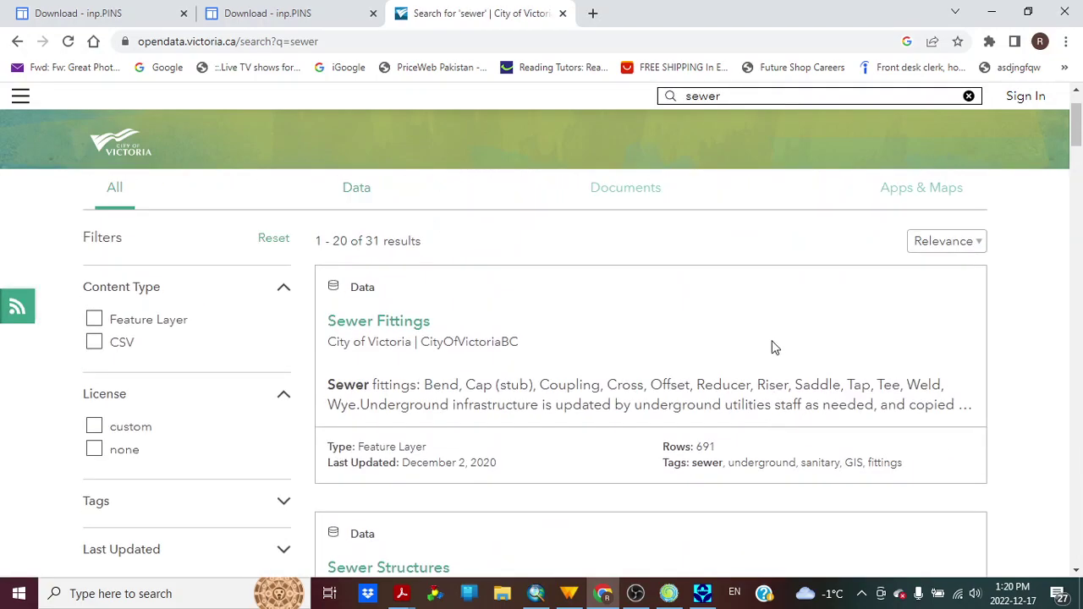
scroll(769, 353, down, 5)
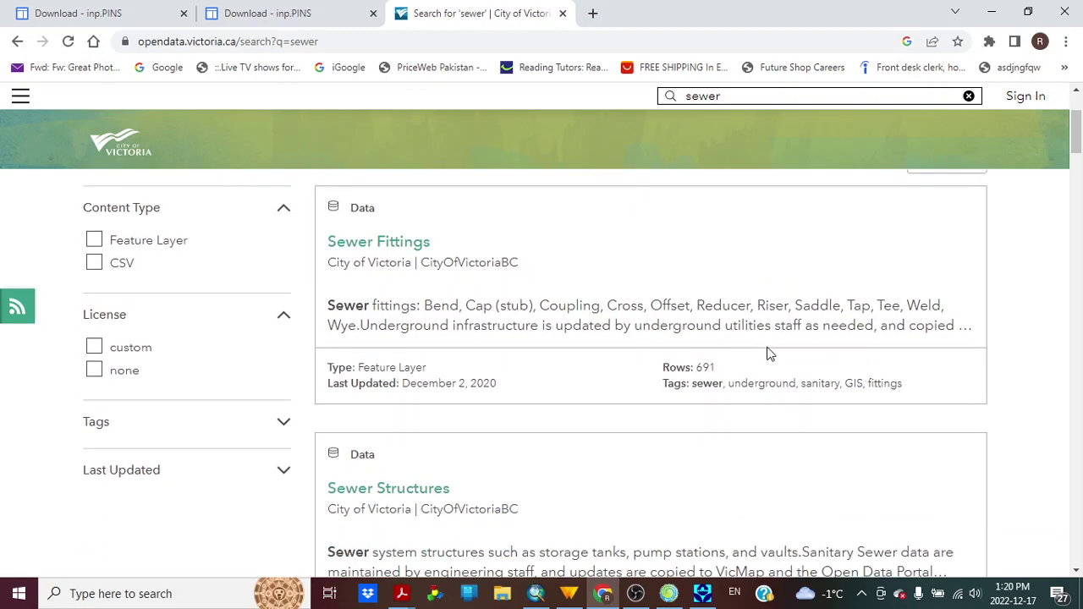
scroll(769, 354, down, 6)
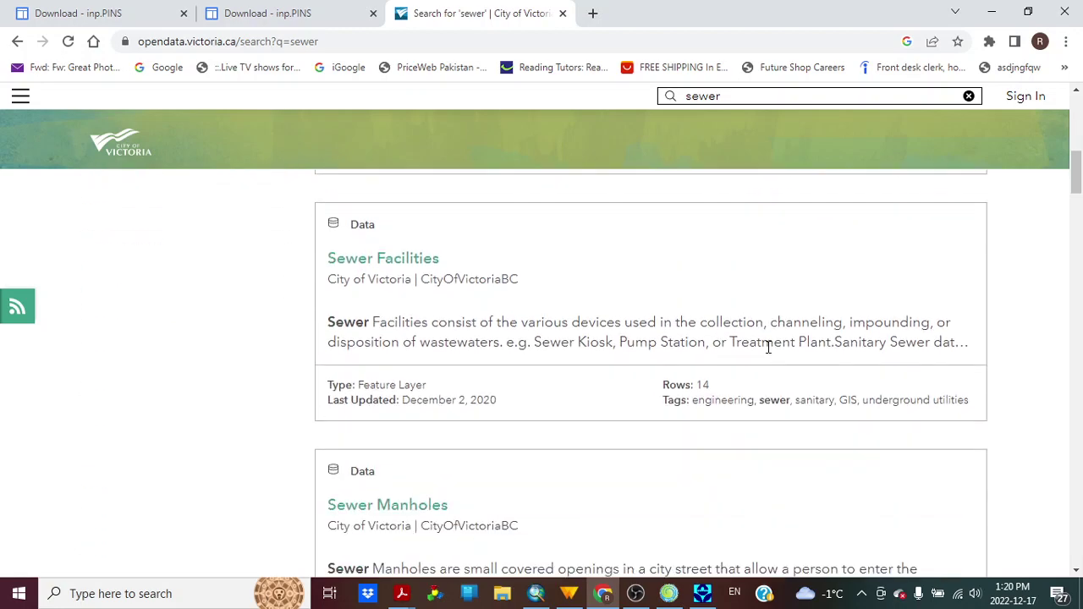
scroll(769, 353, down, 2)
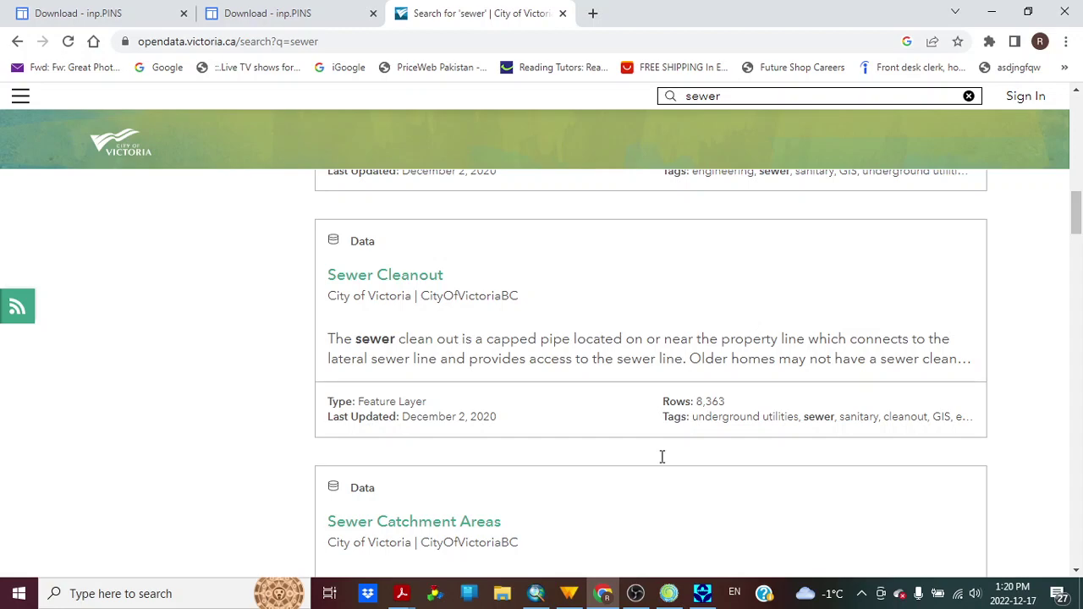
click(535, 594)
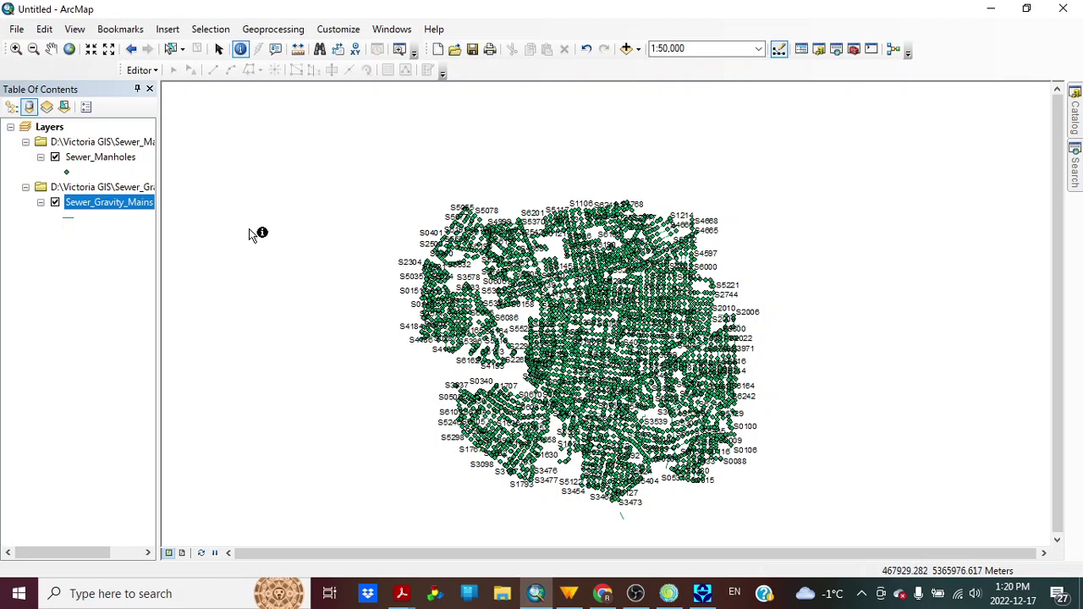
Open the Sewer_Gravity_Mains attribute table with its 4415 pipe records
right_click(124, 208)
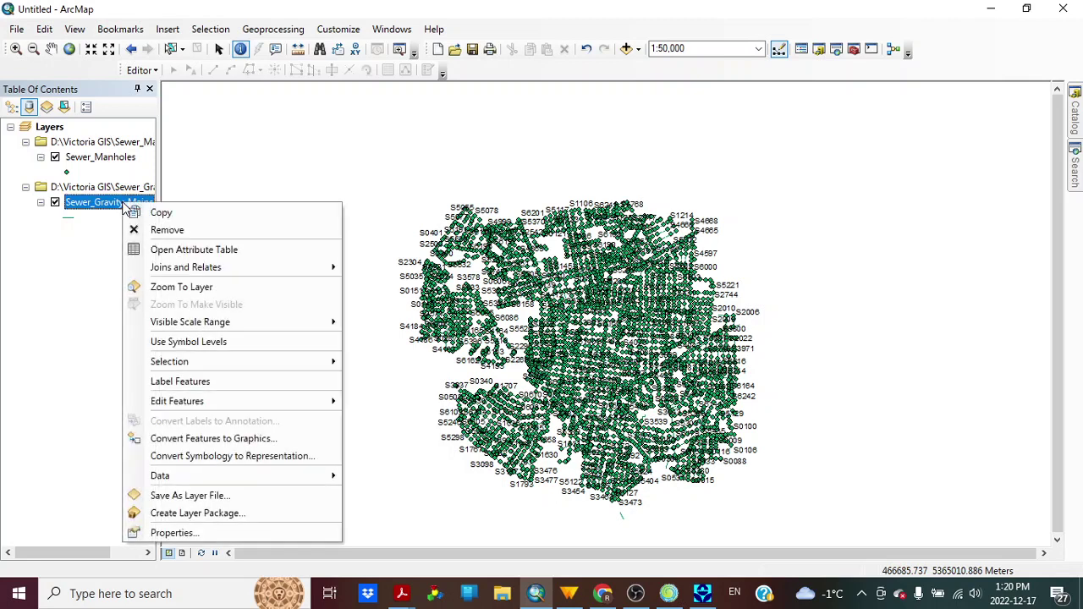
click(165, 247)
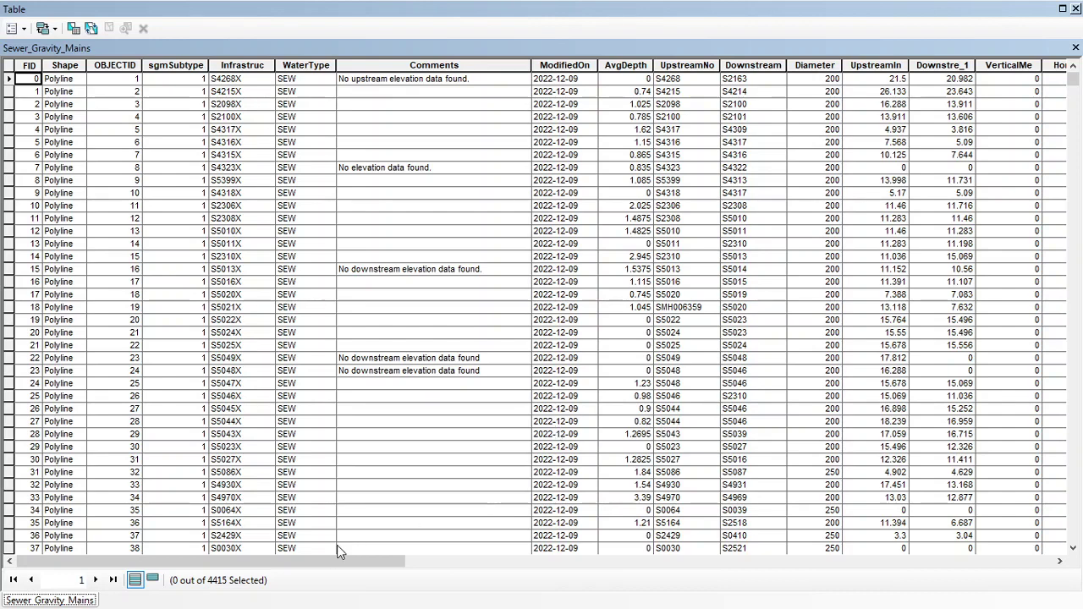
drag(345, 561, 349, 563)
Add a Double field named Dia_m to the Sewer_Gravity_Mains table
click(26, 31)
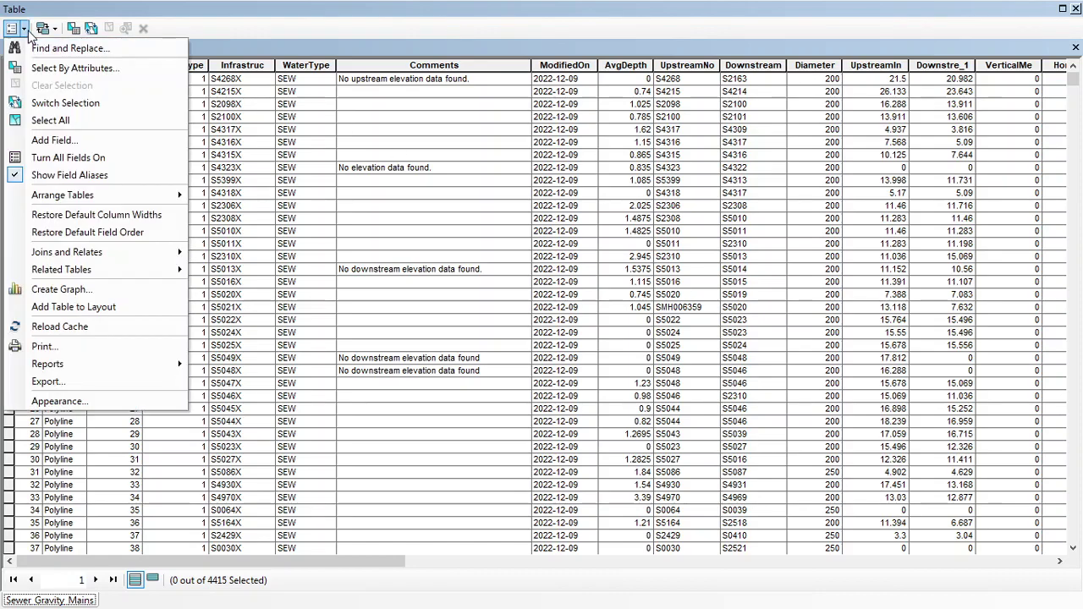
click(124, 140)
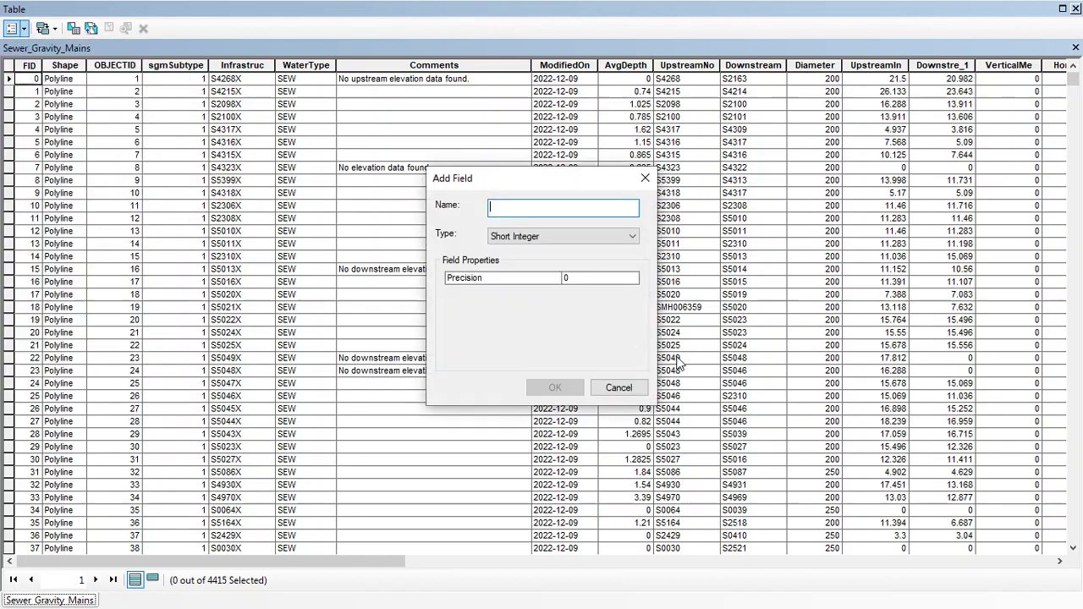
text(Dia_m)
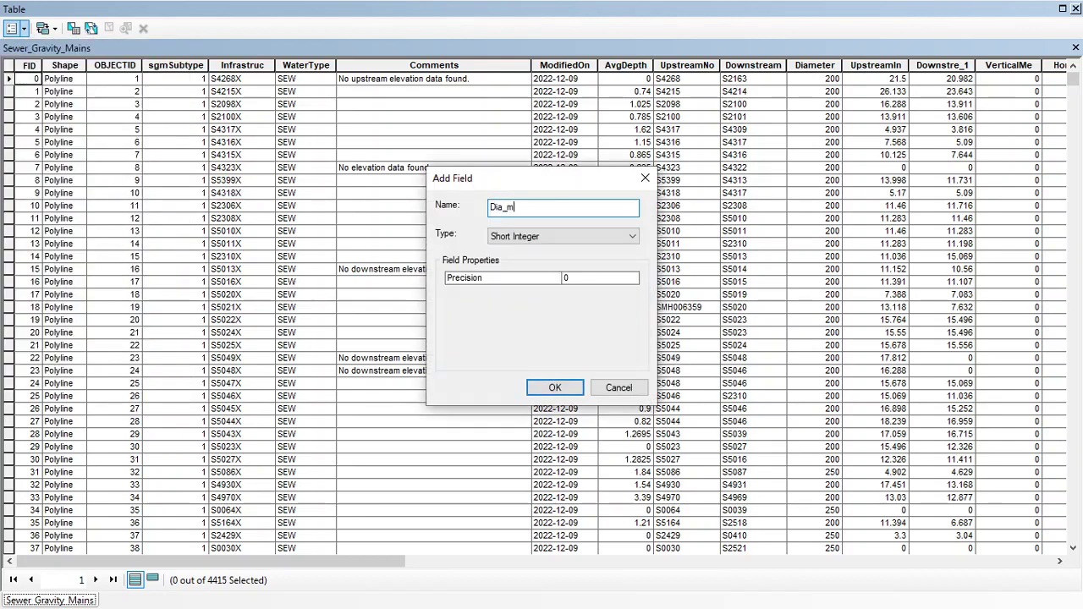
click(611, 240)
click(564, 282)
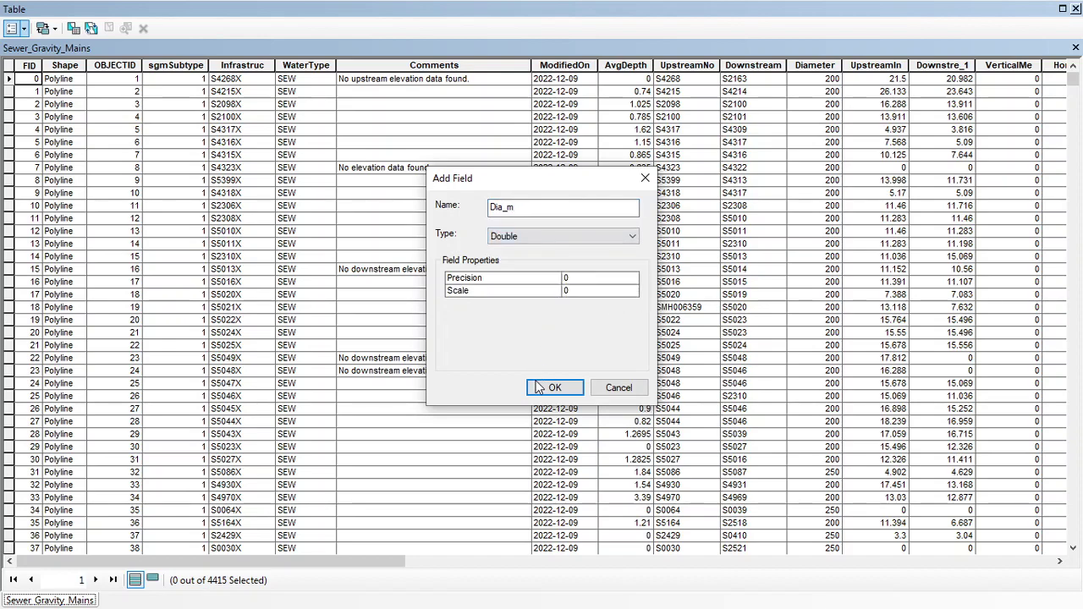
click(539, 387)
Calculate Dia_m as [Diameter]/1000 and close the attribute table
drag(307, 561, 1075, 603)
click(993, 67)
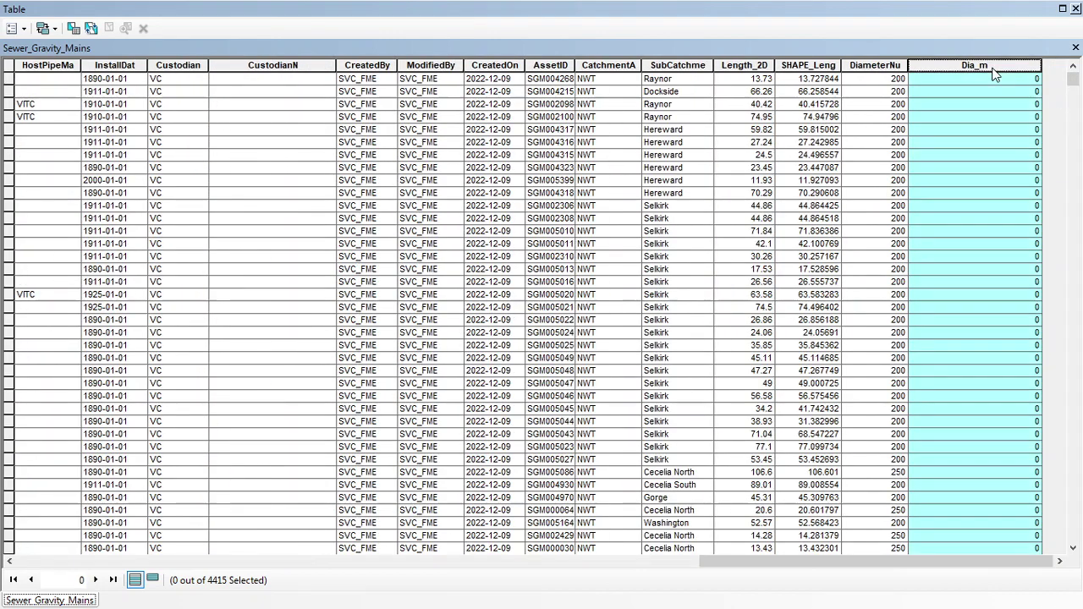
right_click(995, 72)
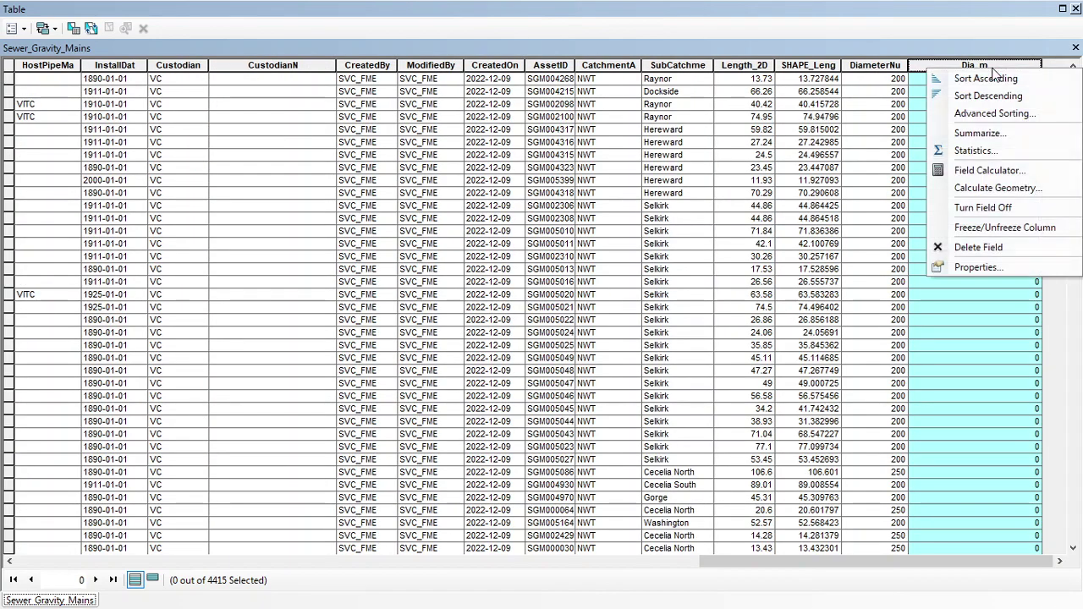
click(990, 173)
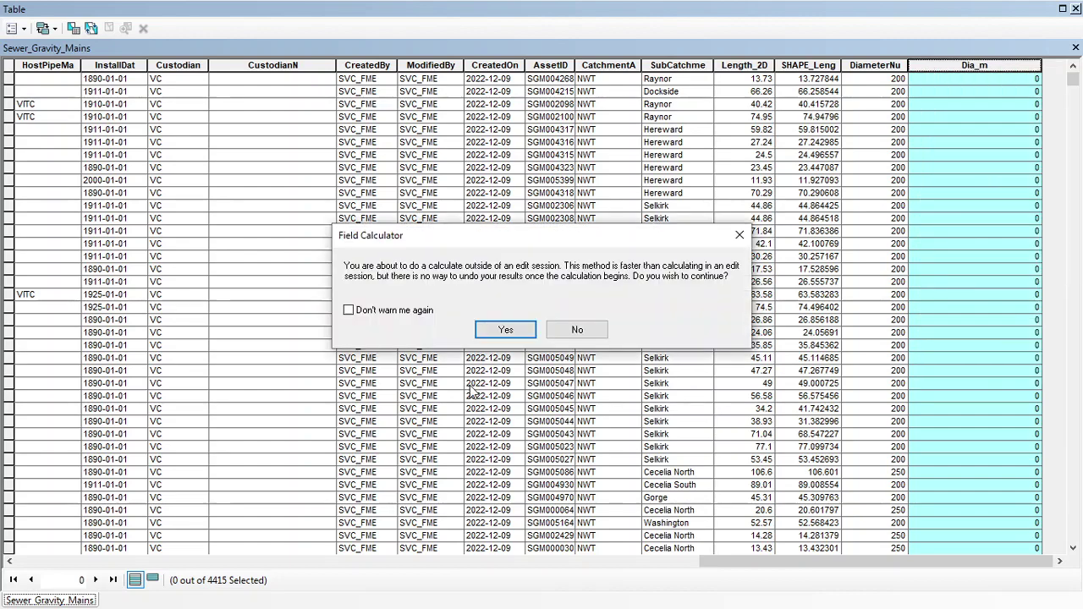
click(512, 330)
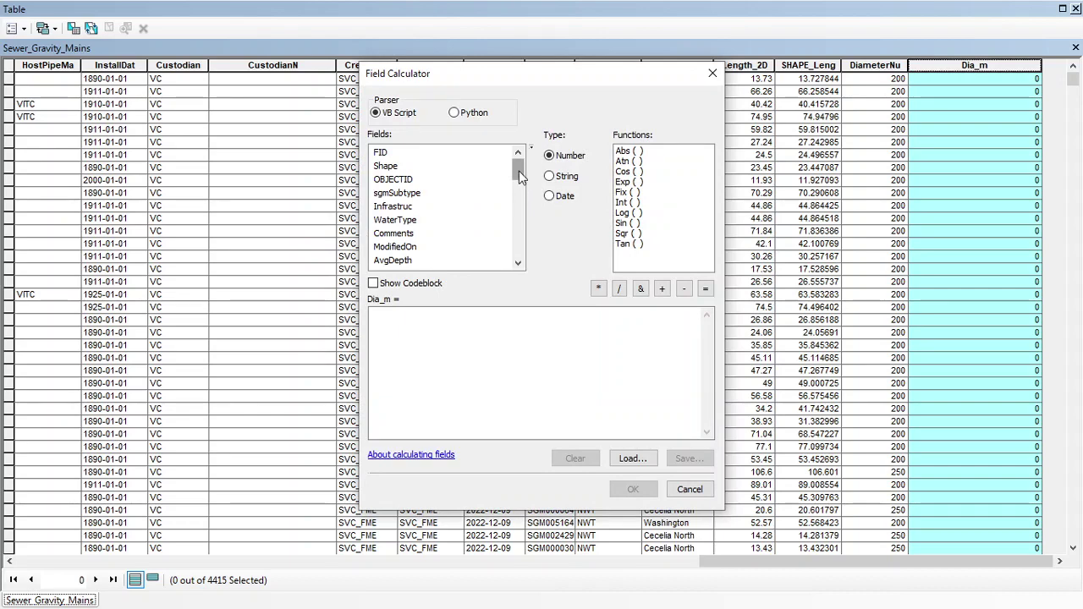
drag(519, 169, 513, 193)
double_click(391, 221)
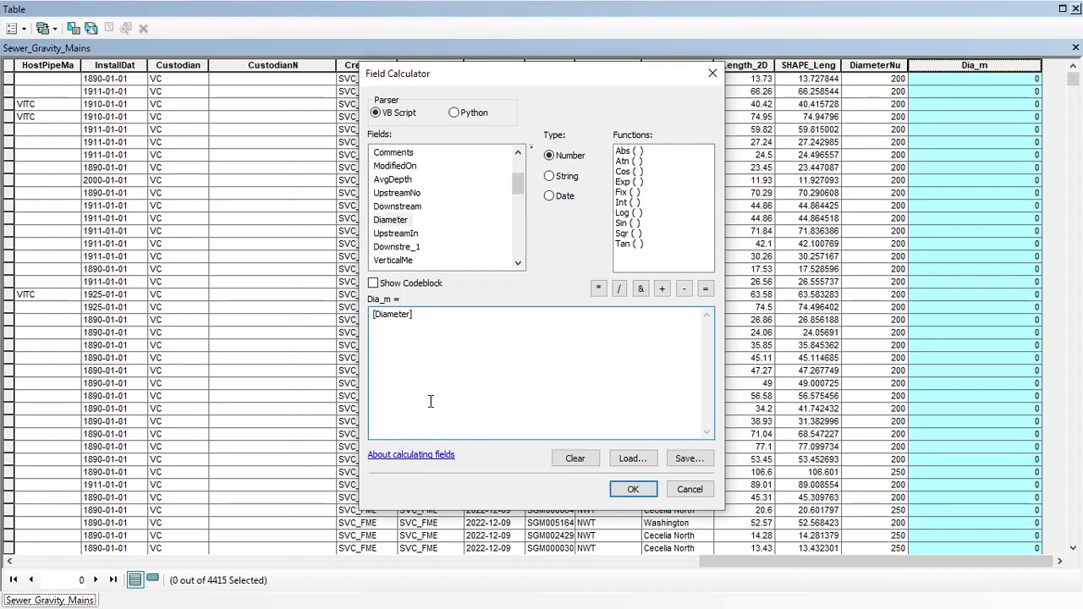
text(/1000)
click(631, 490)
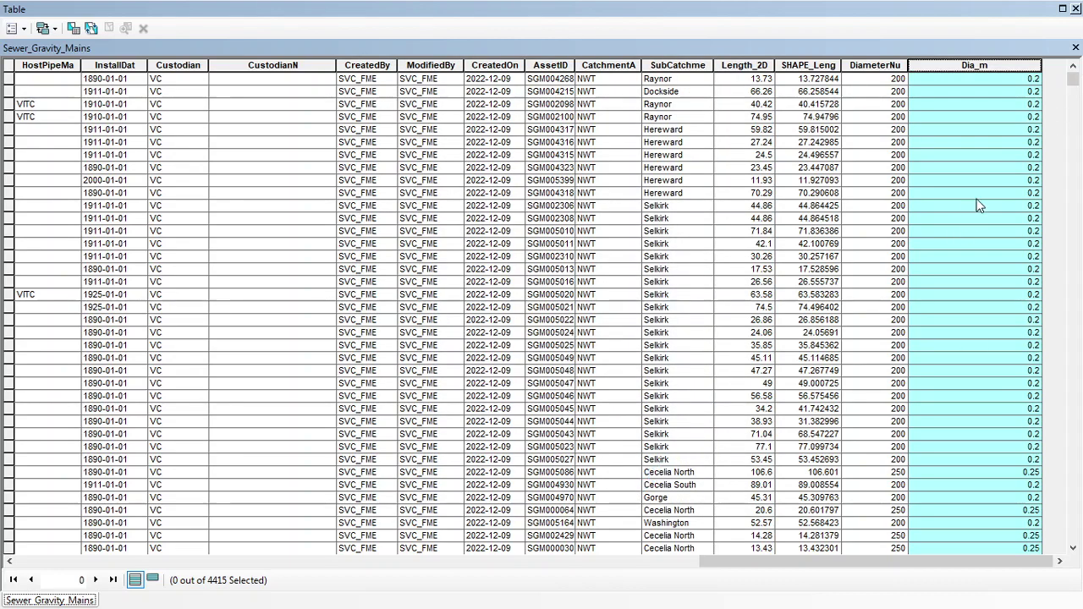
click(1075, 8)
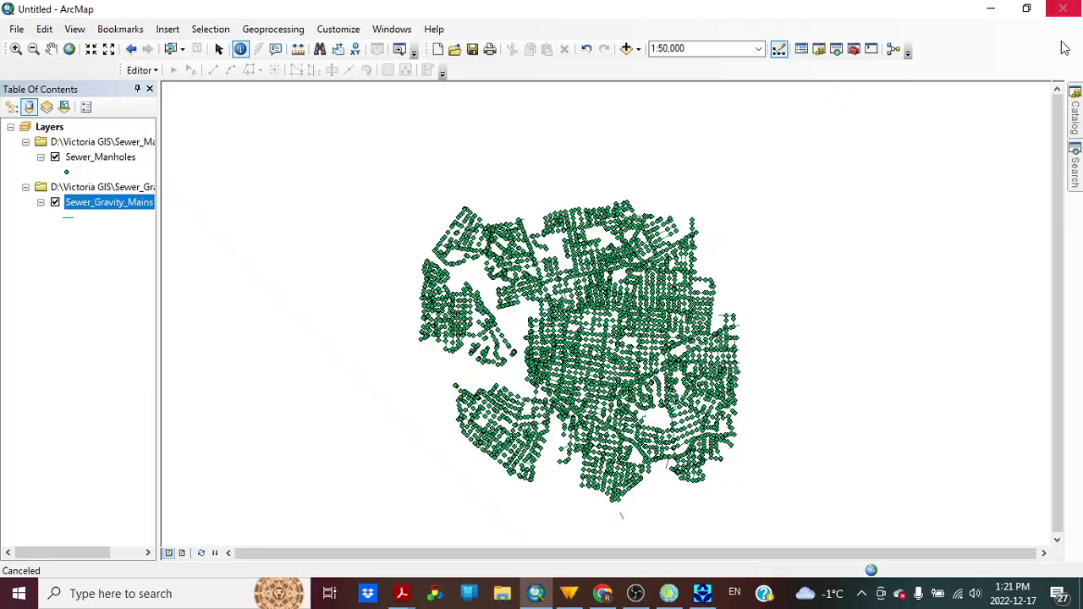
click(101, 157)
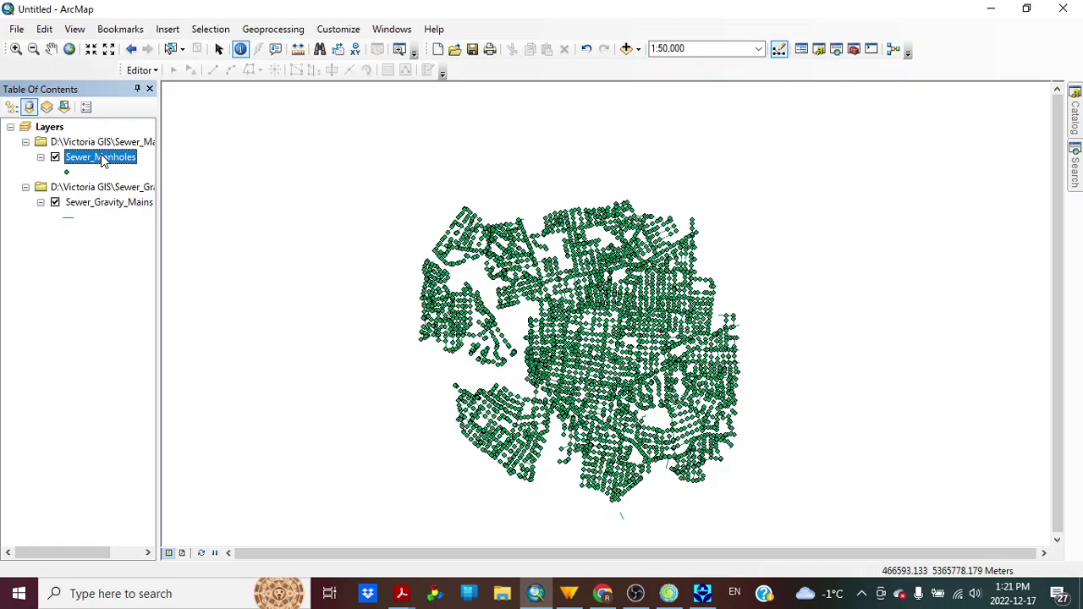
right_click(100, 157)
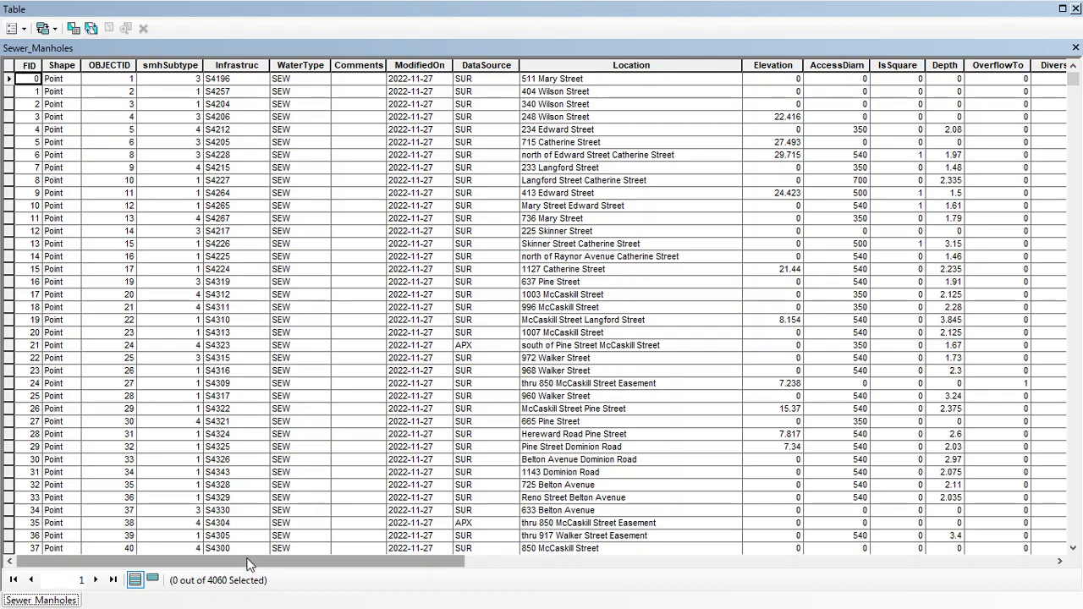
drag(250, 565, 502, 564)
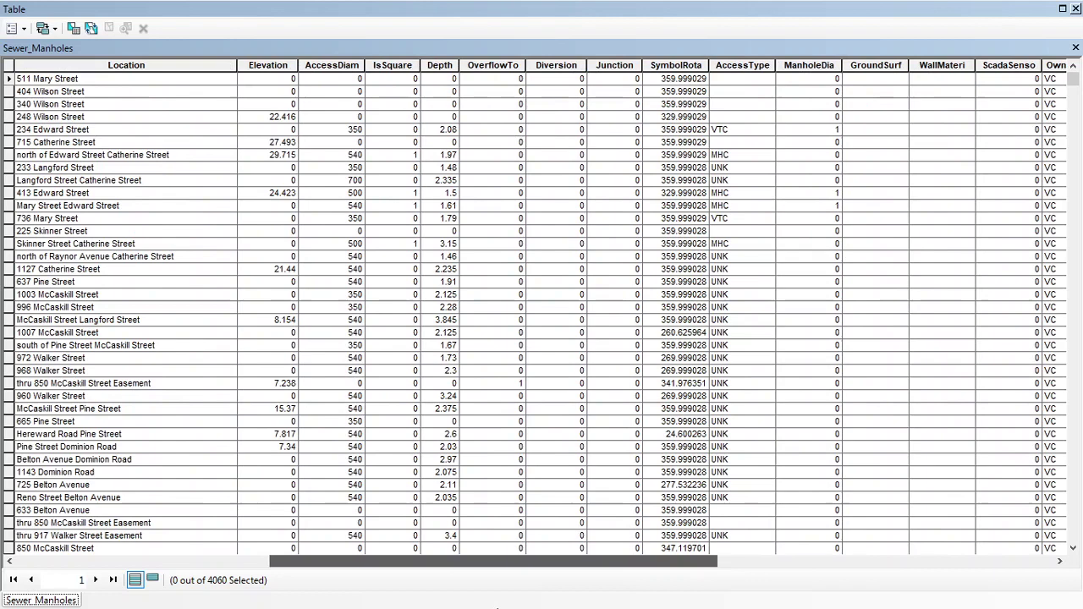
drag(498, 607, 495, 603)
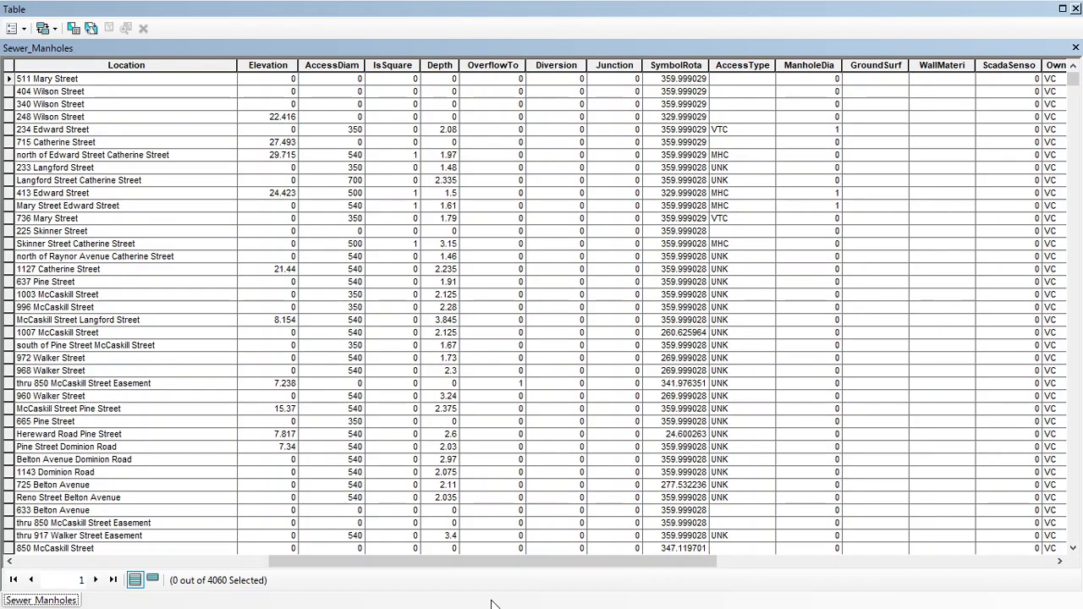
drag(510, 562, 457, 576)
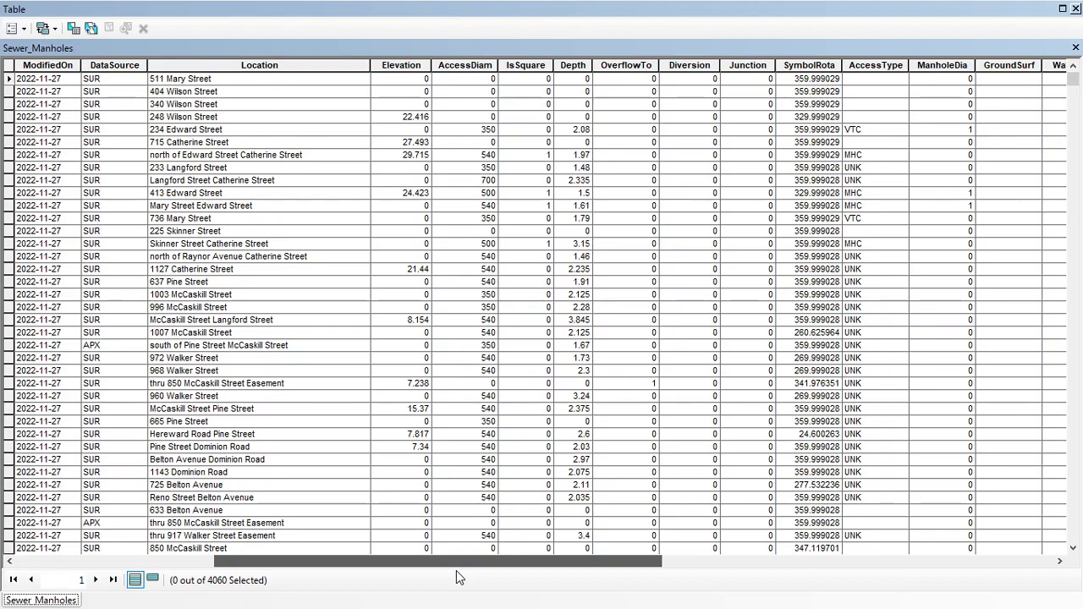
drag(457, 578, 412, 568)
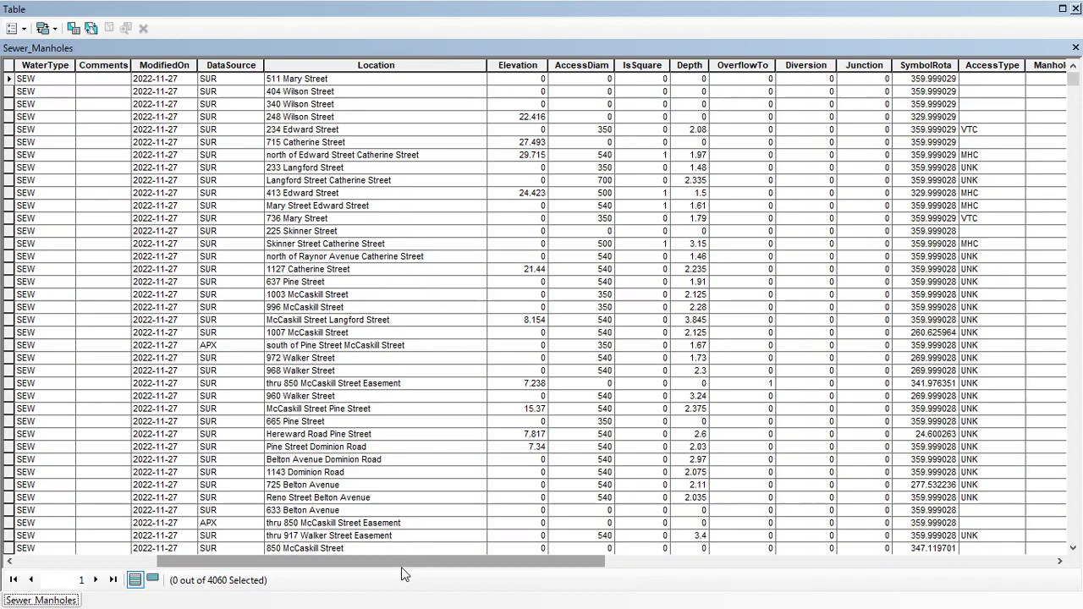
Add a Double field named Inv to the Sewer_Manholes table
click(24, 28)
click(96, 141)
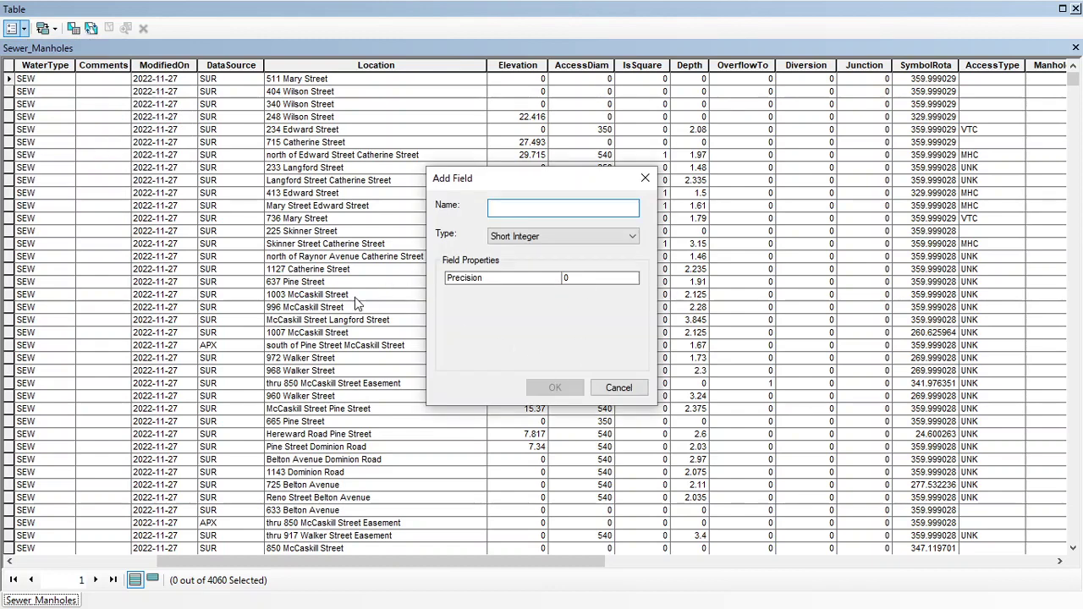
text(Inv)
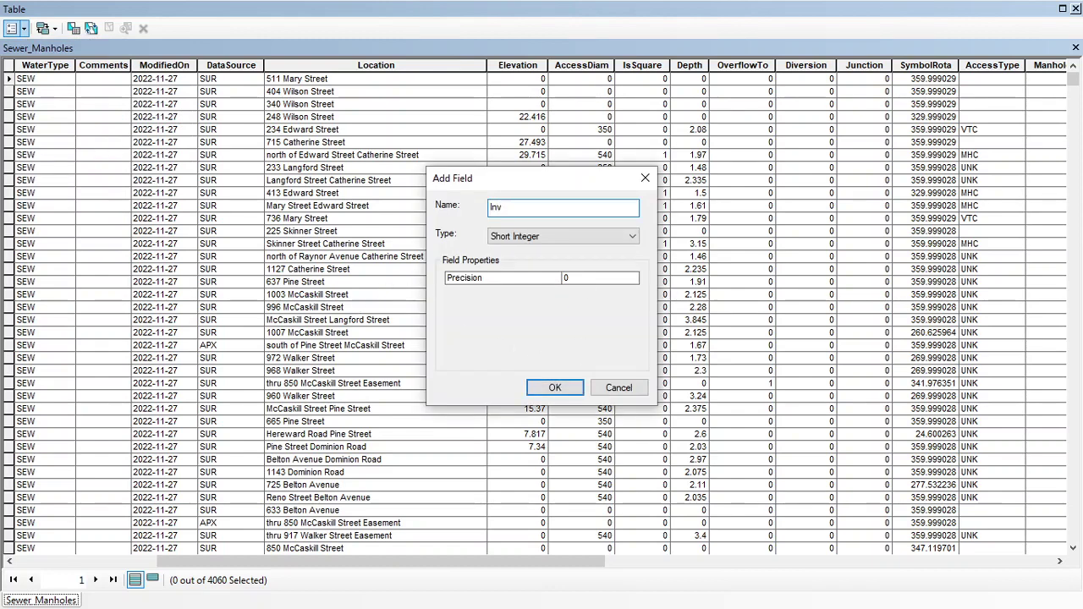
click(537, 237)
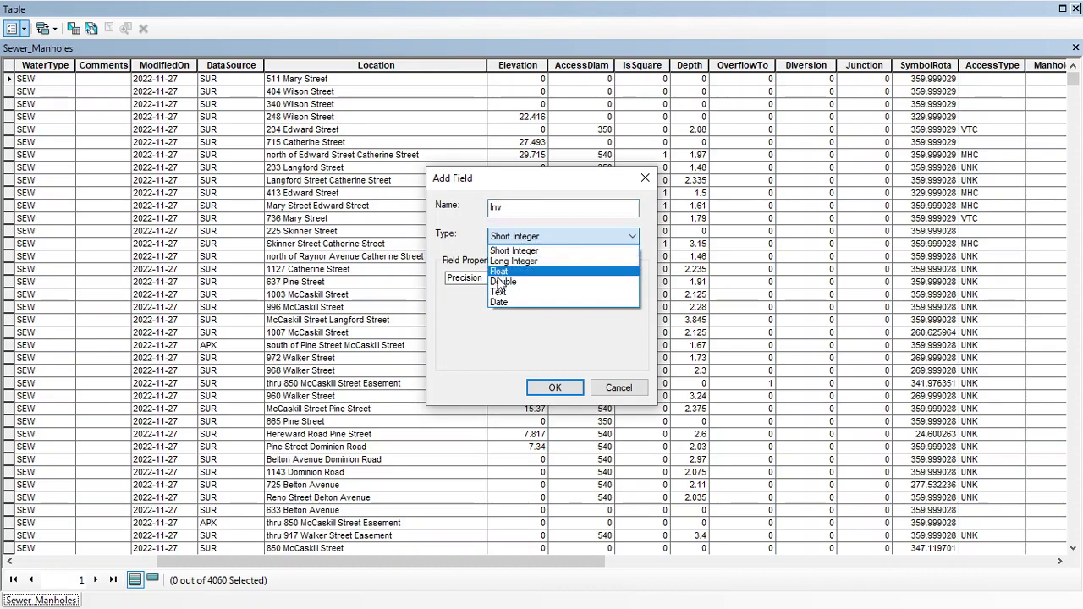
click(501, 282)
click(548, 388)
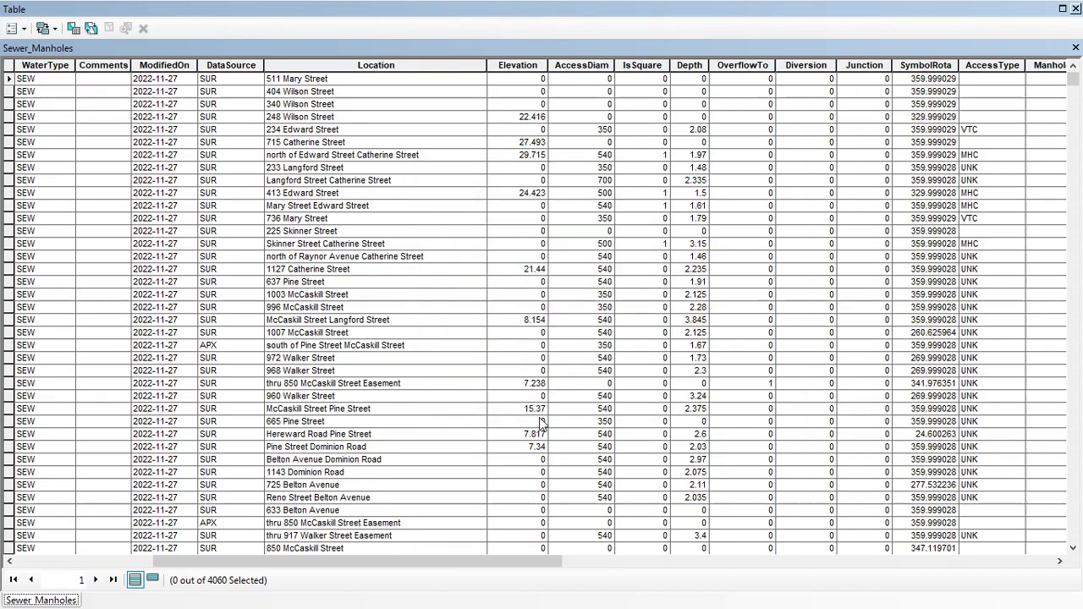
Calculate Inv as [Elevation] - [Depth] and close the attribute table
drag(493, 562, 998, 562)
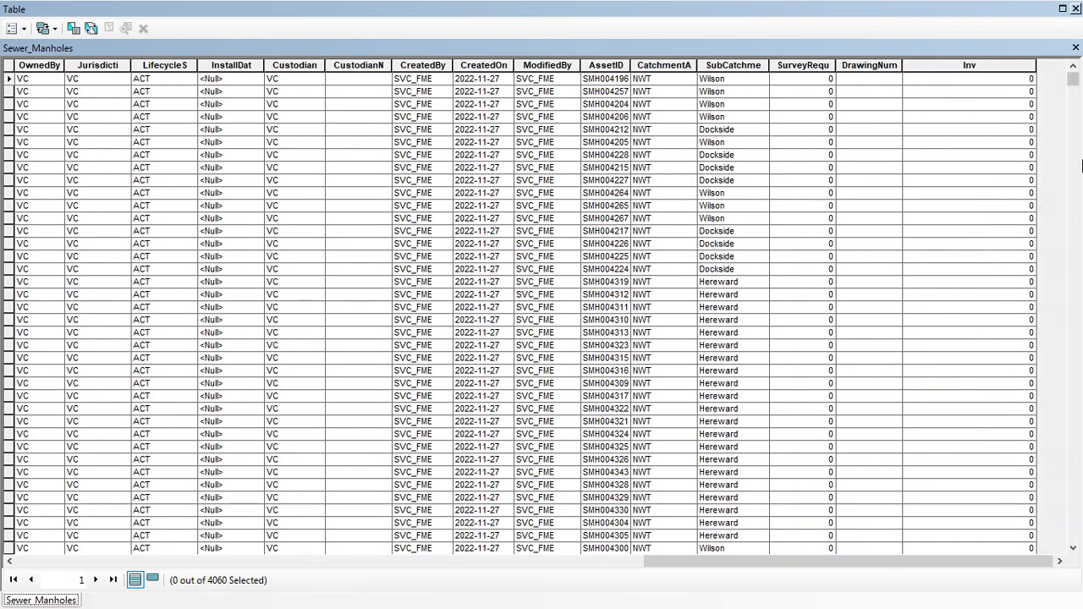
click(1001, 72)
right_click(1008, 75)
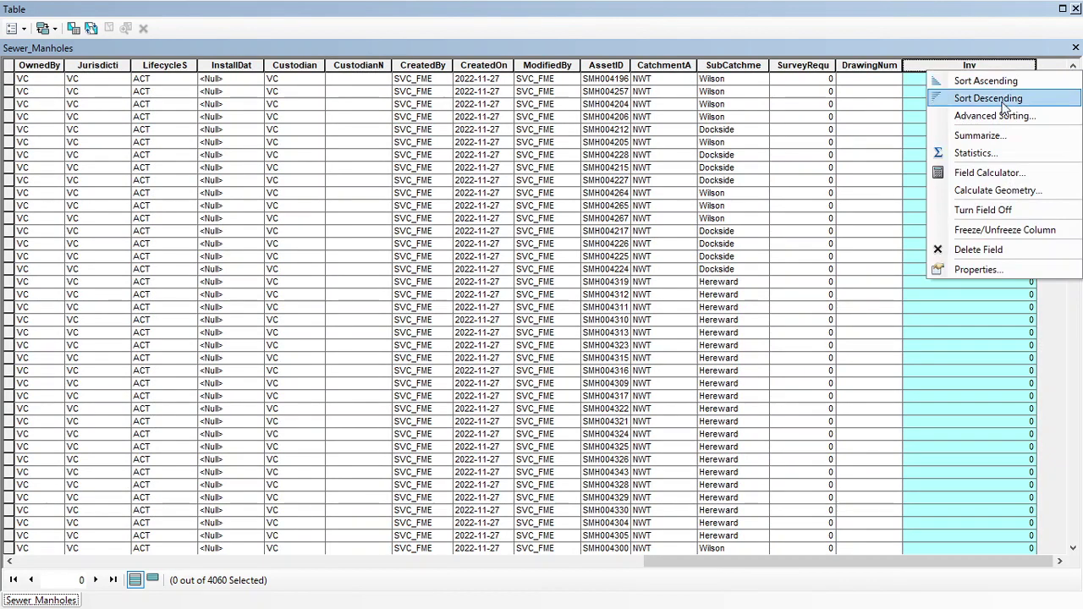
click(993, 172)
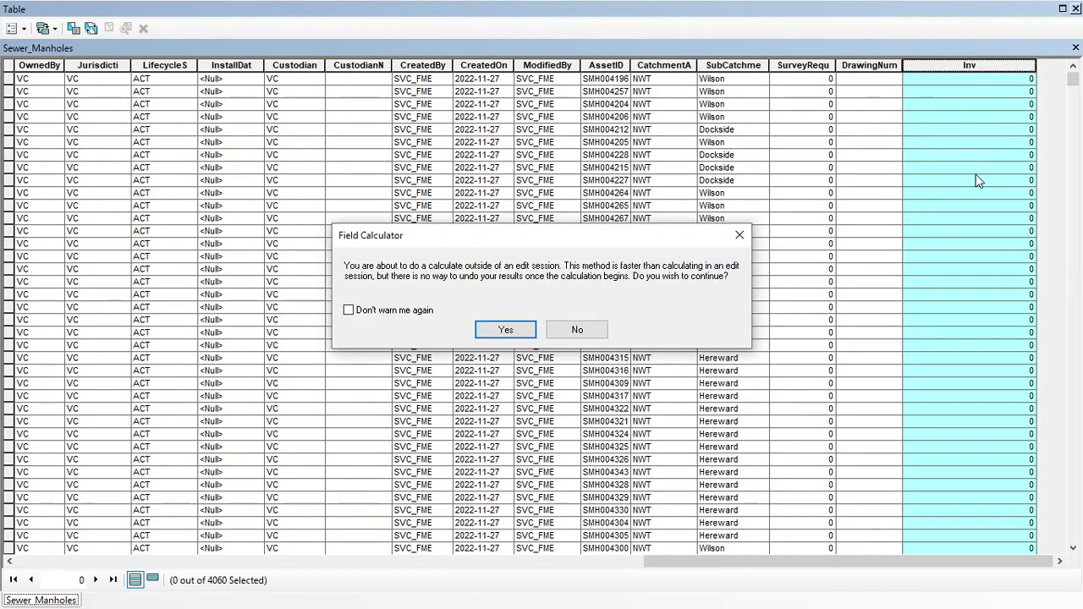
click(505, 330)
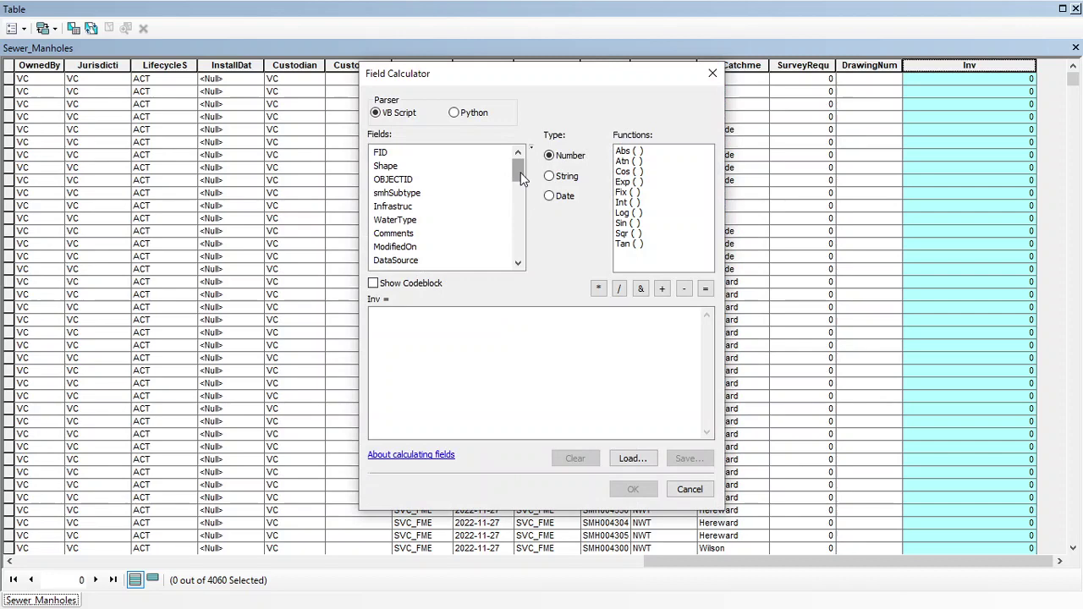
drag(522, 180, 520, 202)
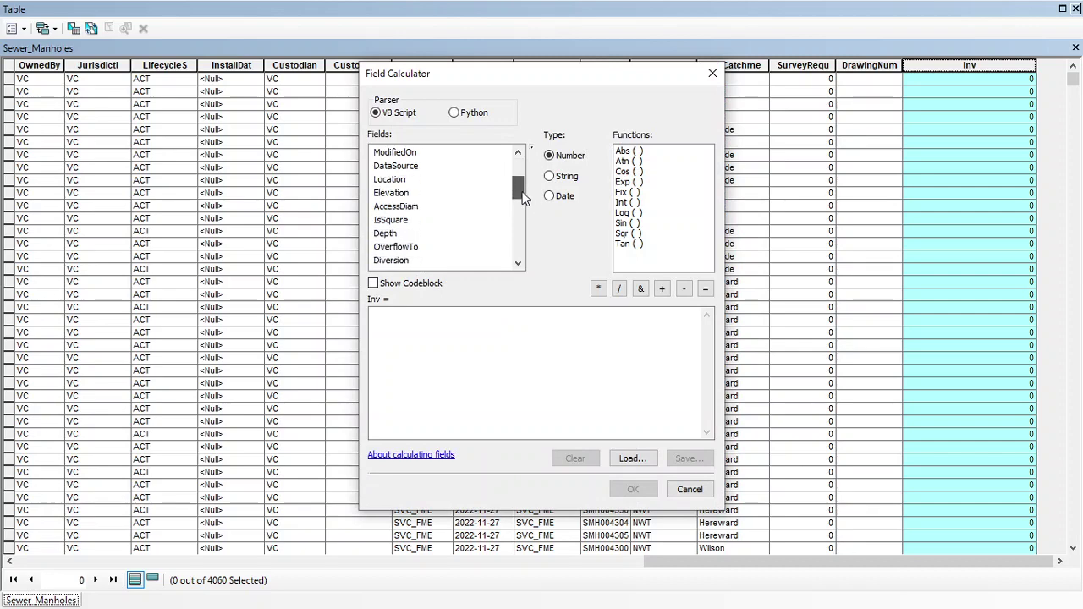
double_click(401, 192)
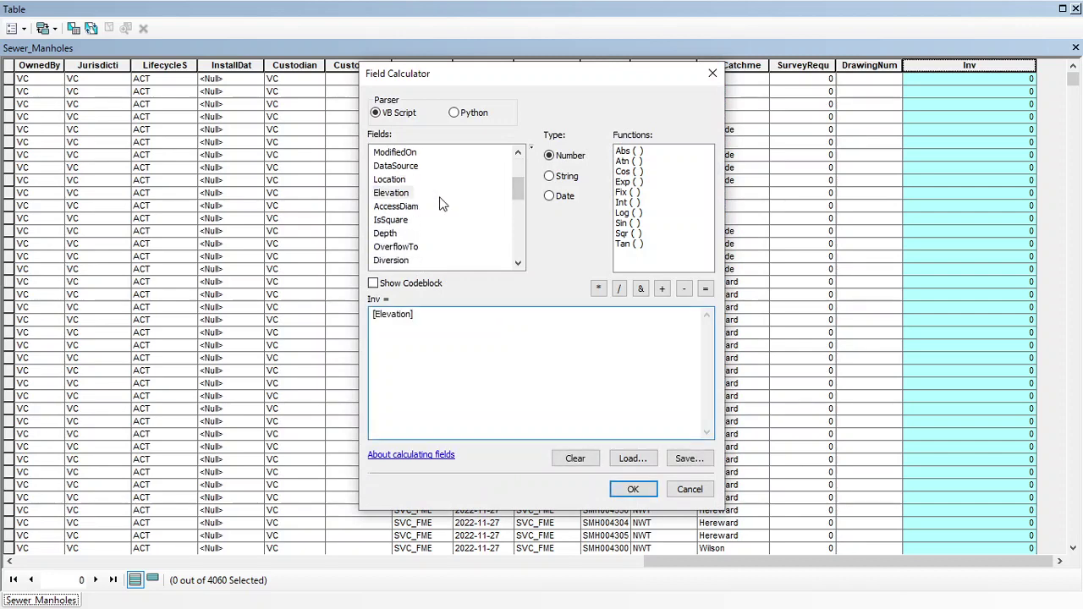
drag(514, 196, 518, 169)
click(519, 264)
click(518, 264)
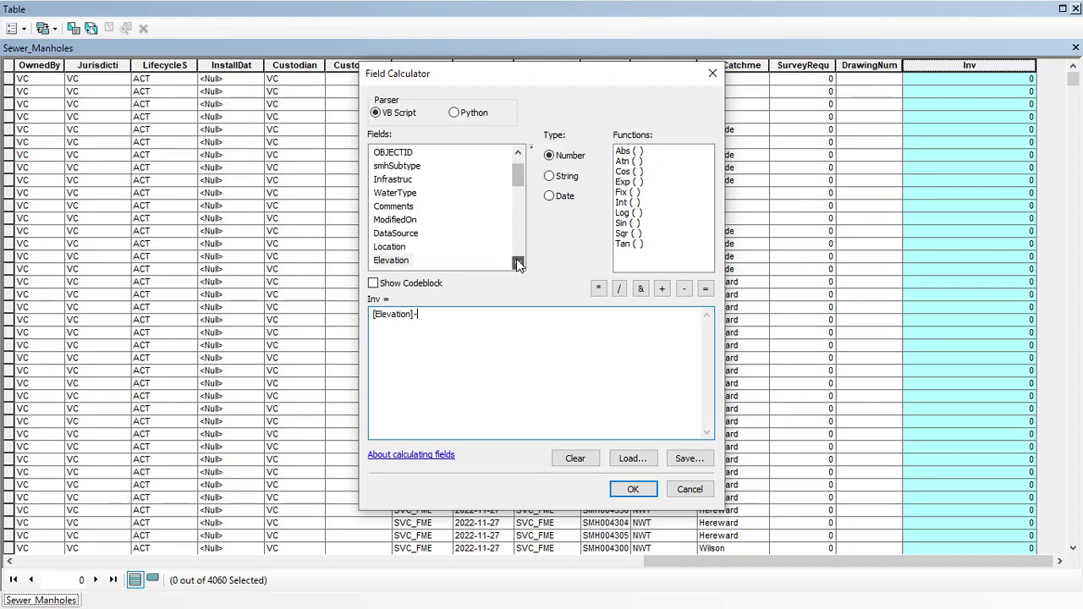
click(518, 264)
click(519, 264)
click(519, 264)
click(519, 264)
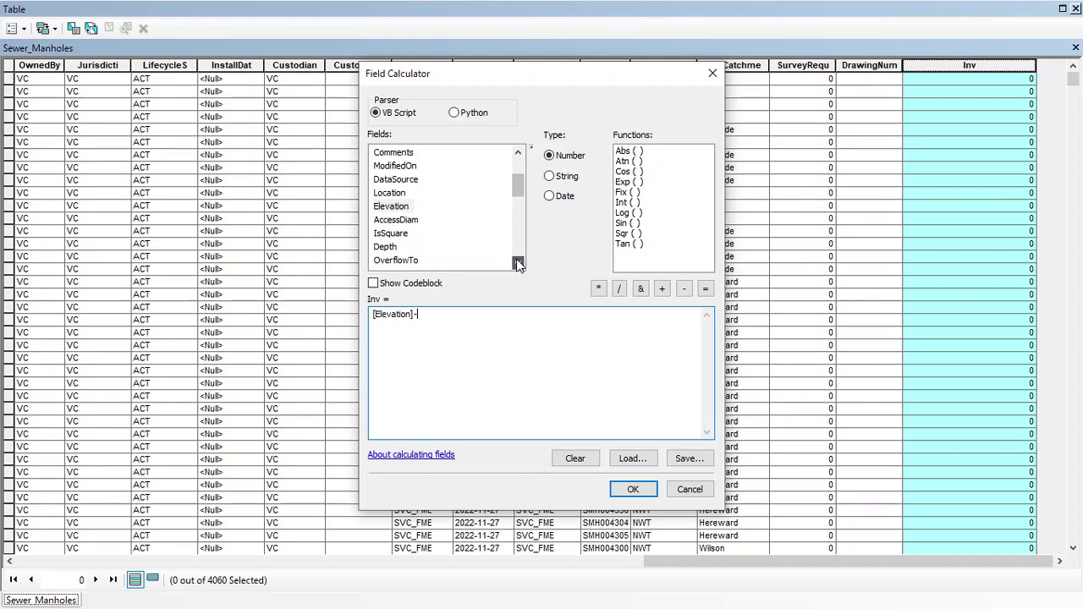
double_click(386, 246)
click(632, 490)
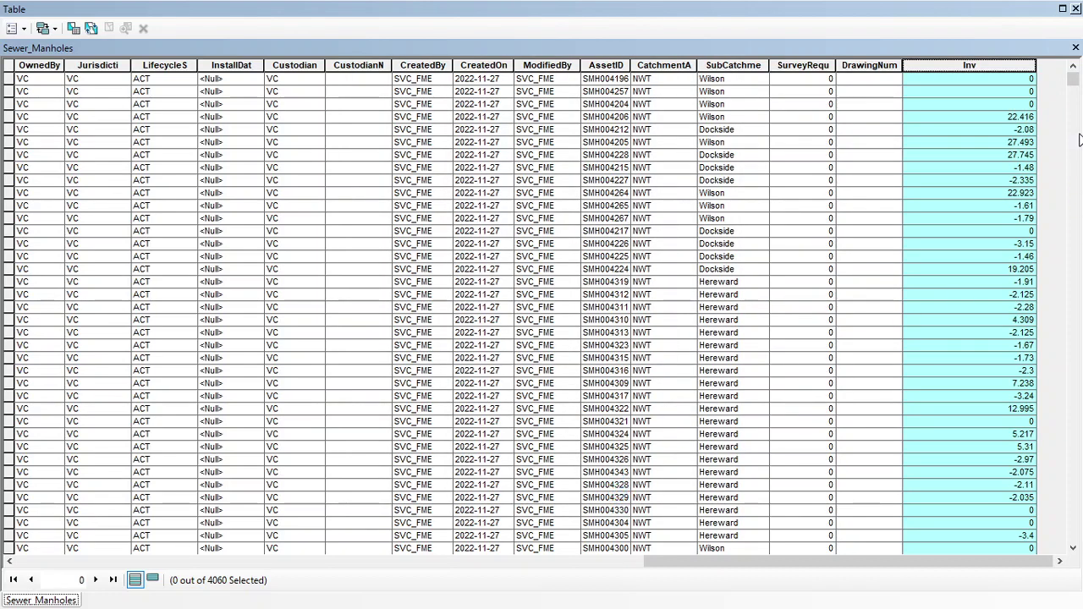
click(1076, 8)
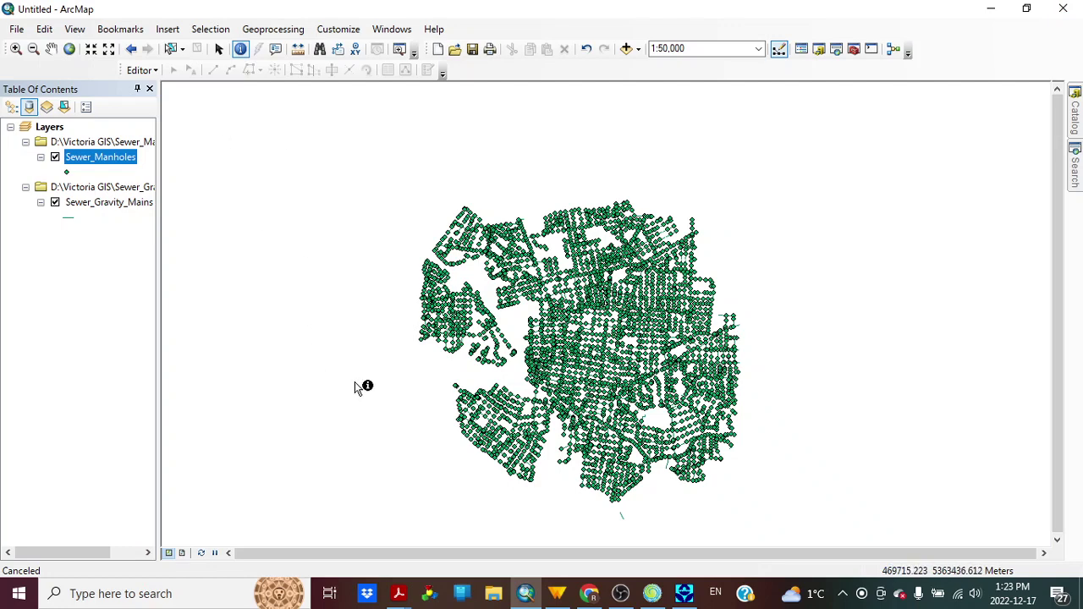
scroll(446, 355, up, 2)
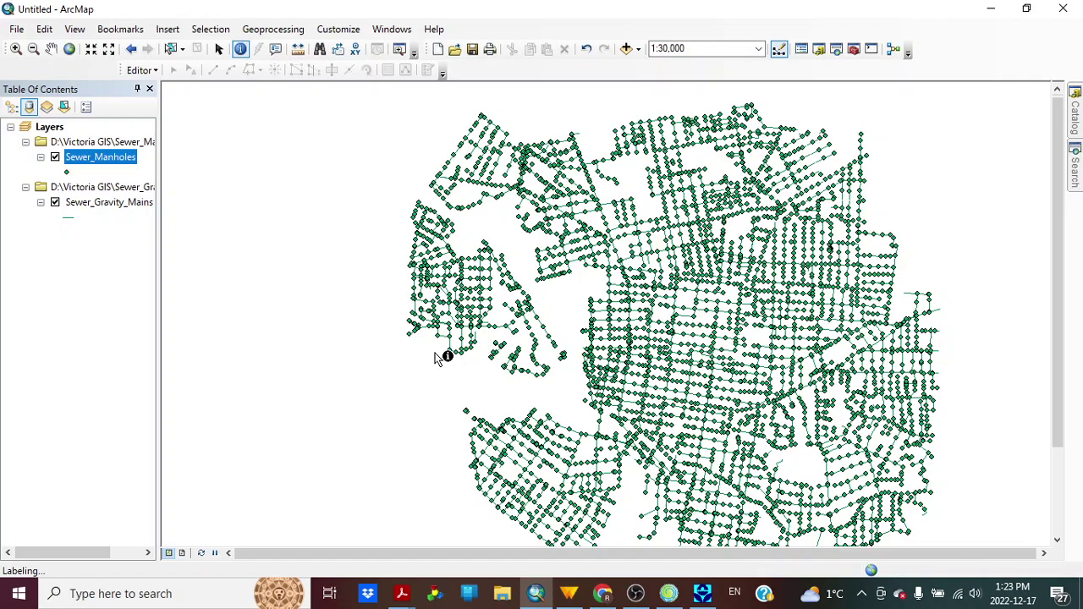
scroll(437, 357, up, 5)
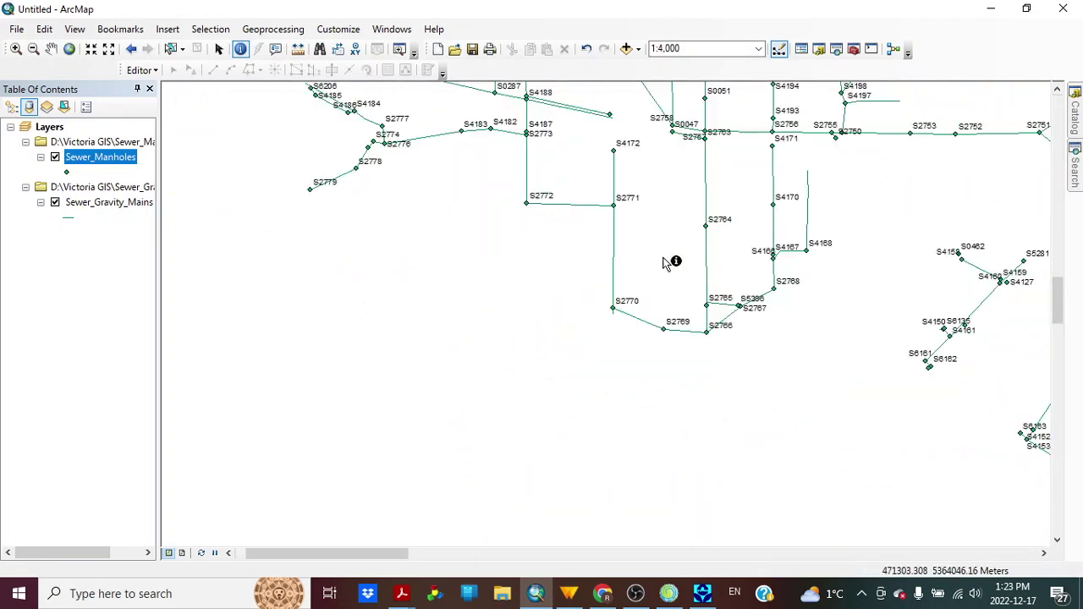
click(613, 264)
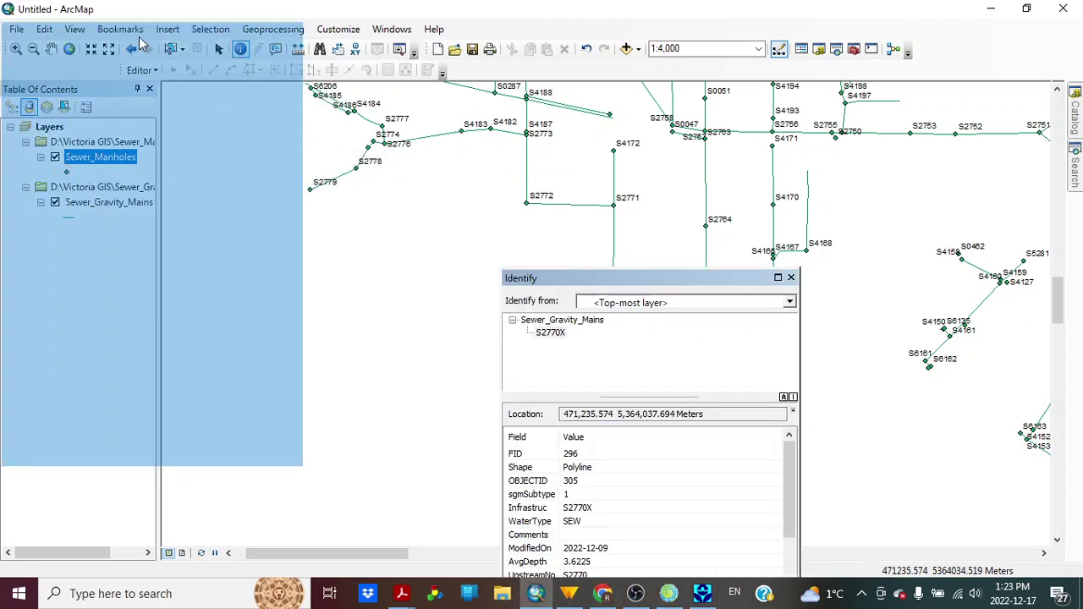
drag(172, 51, 171, 51)
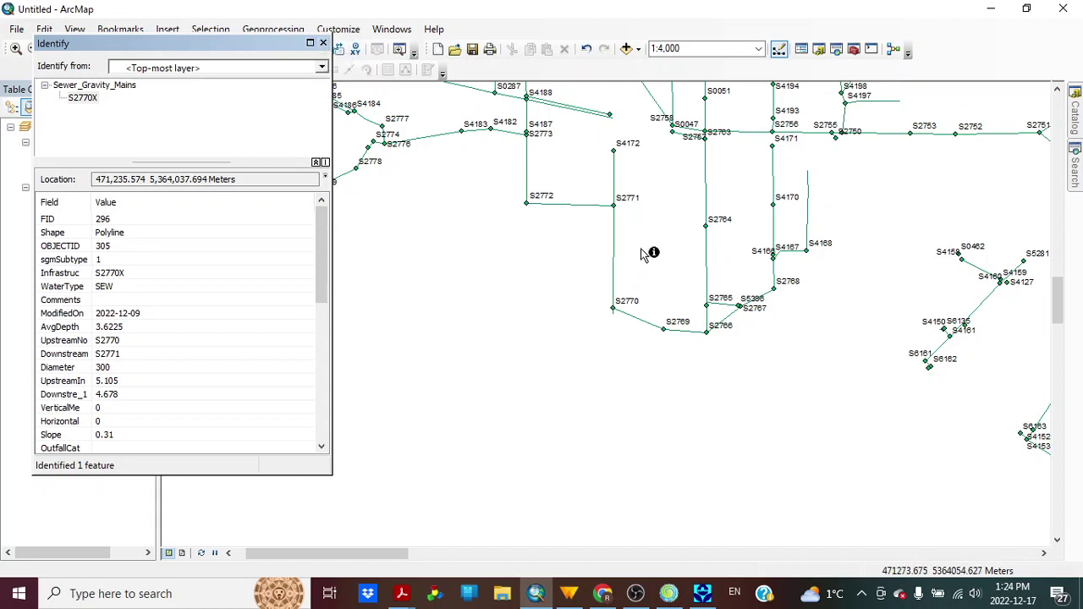
click(614, 205)
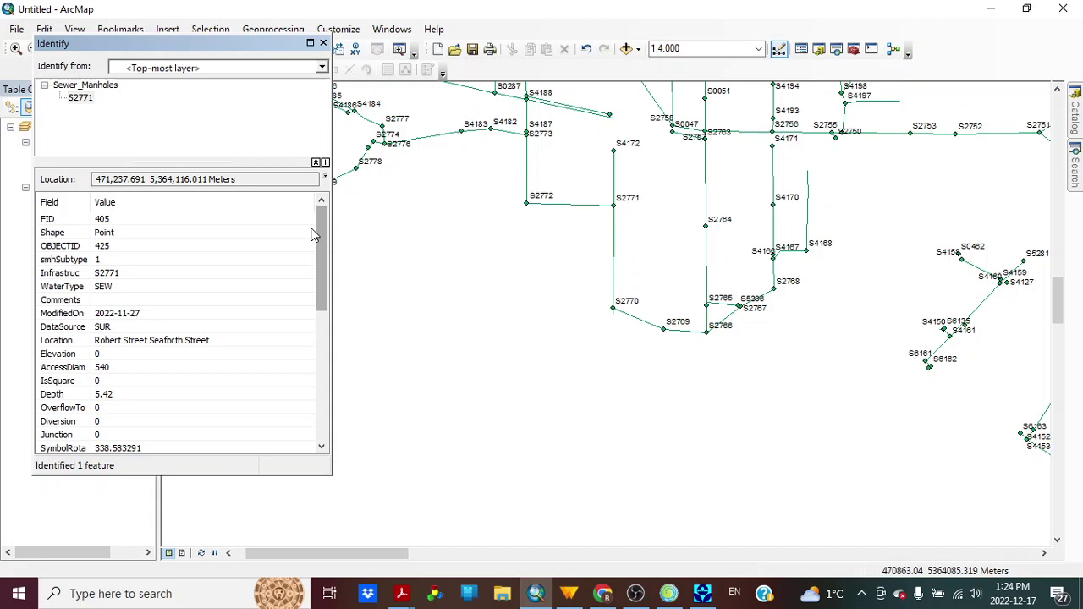
drag(319, 226, 297, 338)
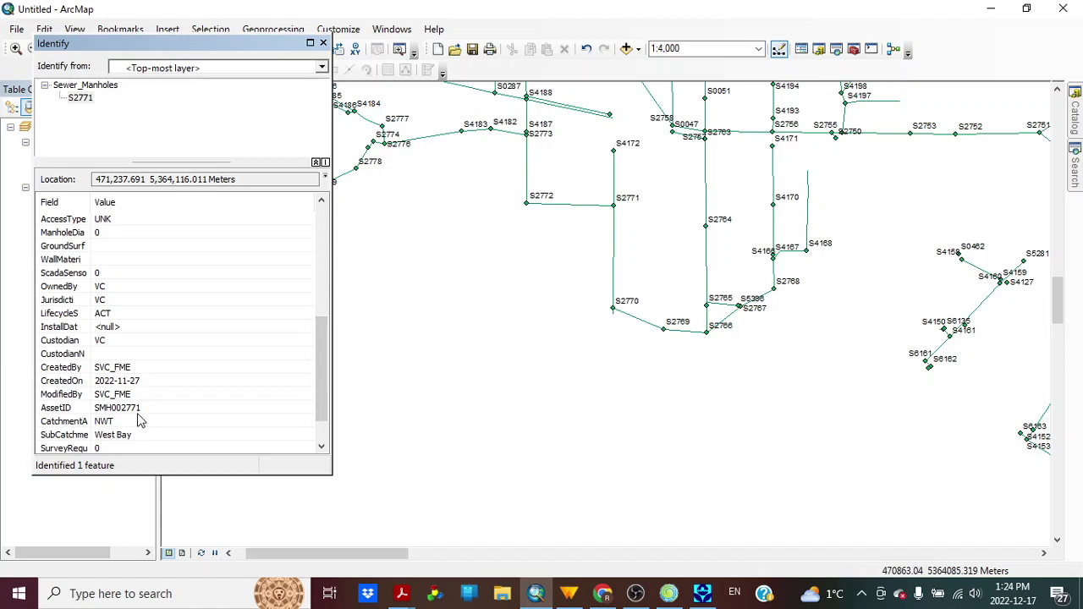
click(323, 43)
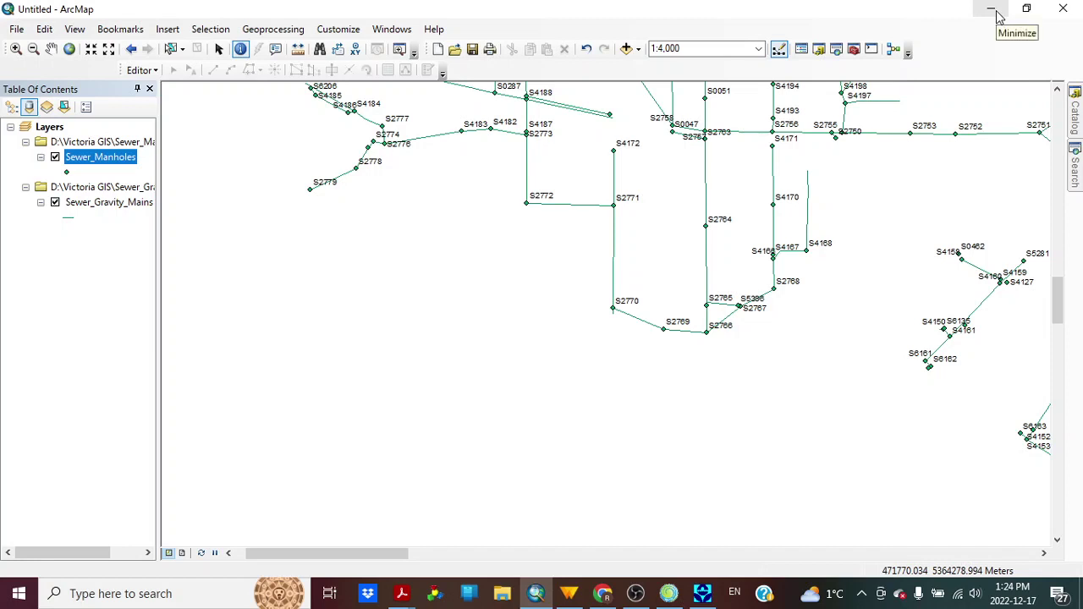
In a maximized inpMAKER, set the Junctions path to Sewer_Manholes.shp from the Victoria GIS folder
click(992, 10)
click(667, 594)
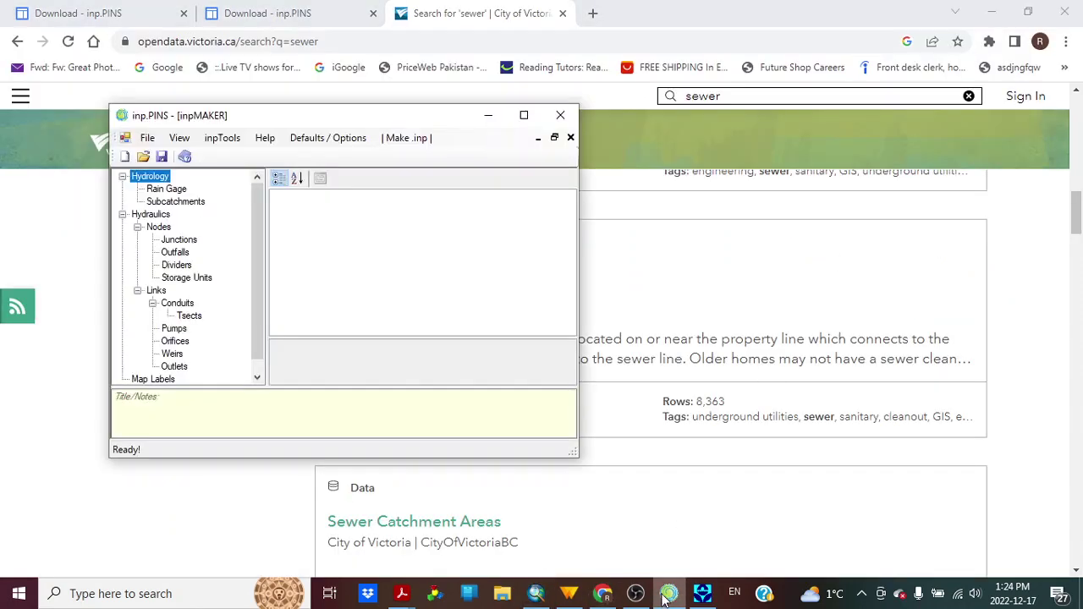
click(523, 116)
click(78, 133)
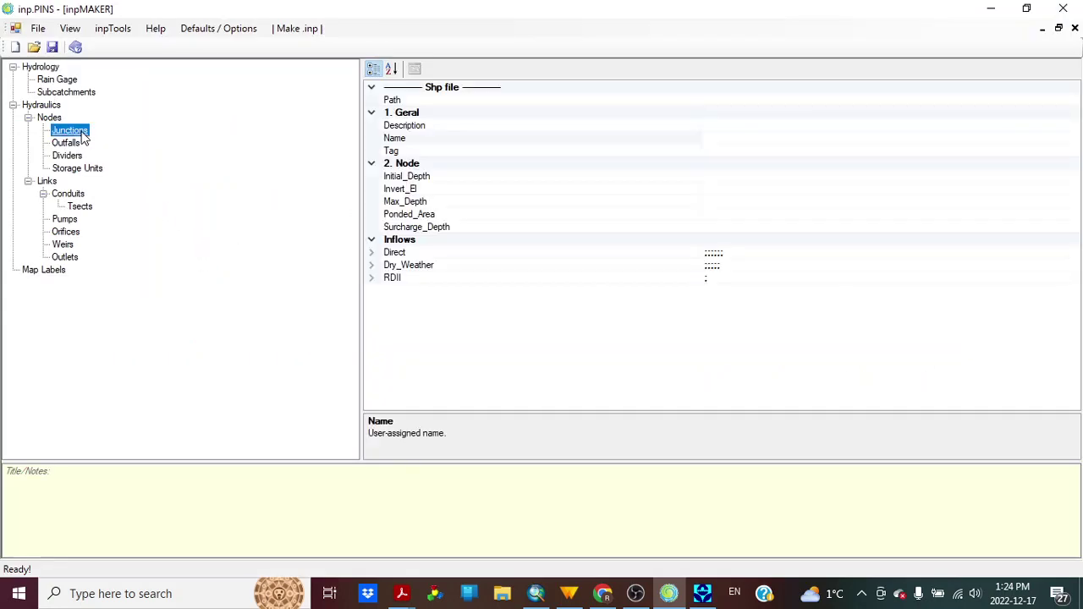
click(1043, 100)
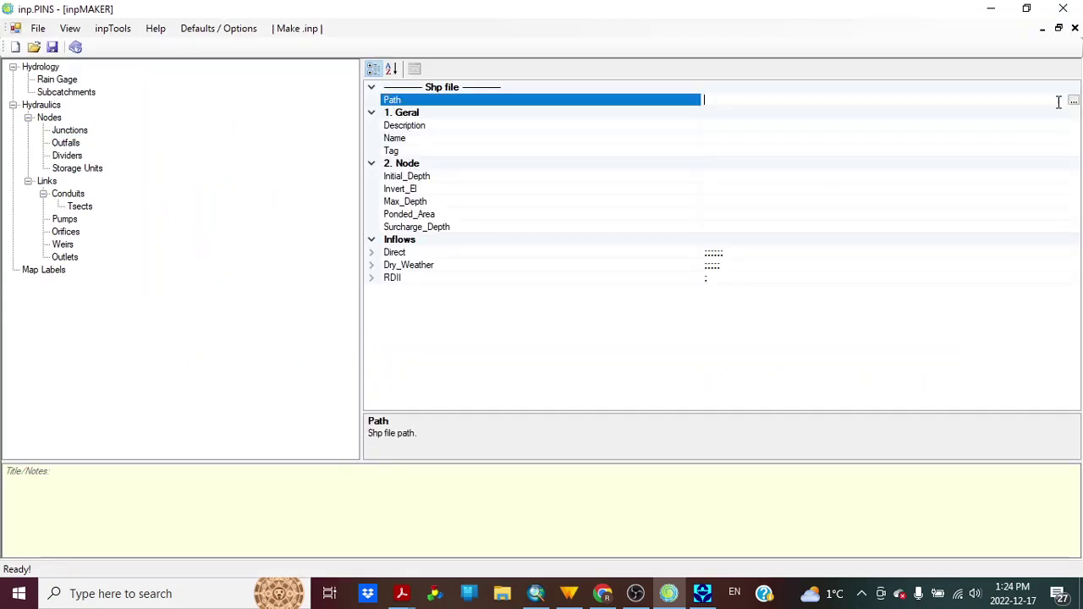
click(1073, 101)
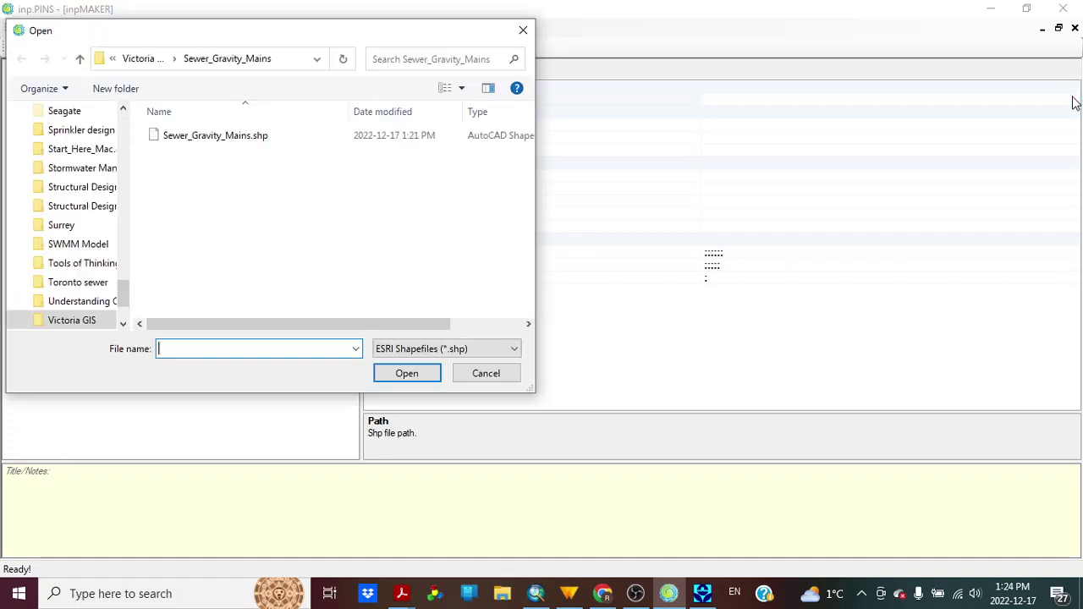
click(142, 59)
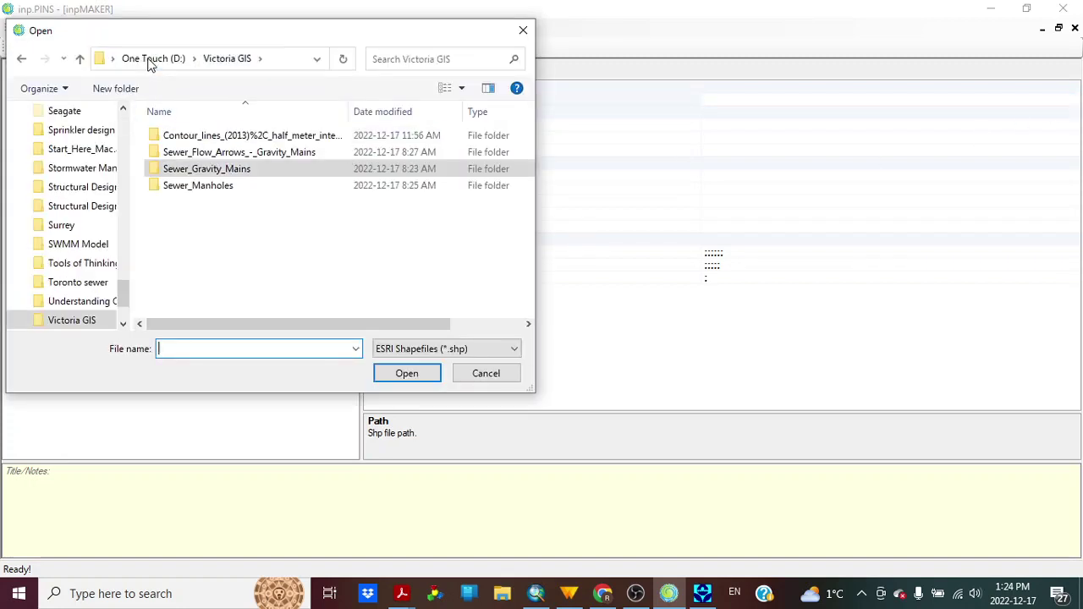
double_click(217, 186)
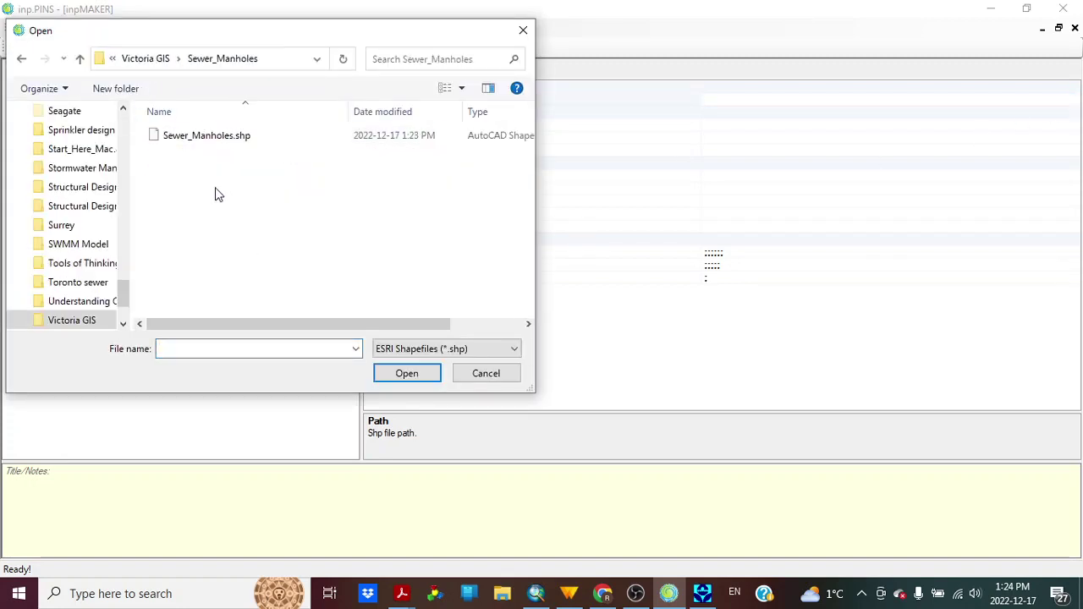
click(216, 144)
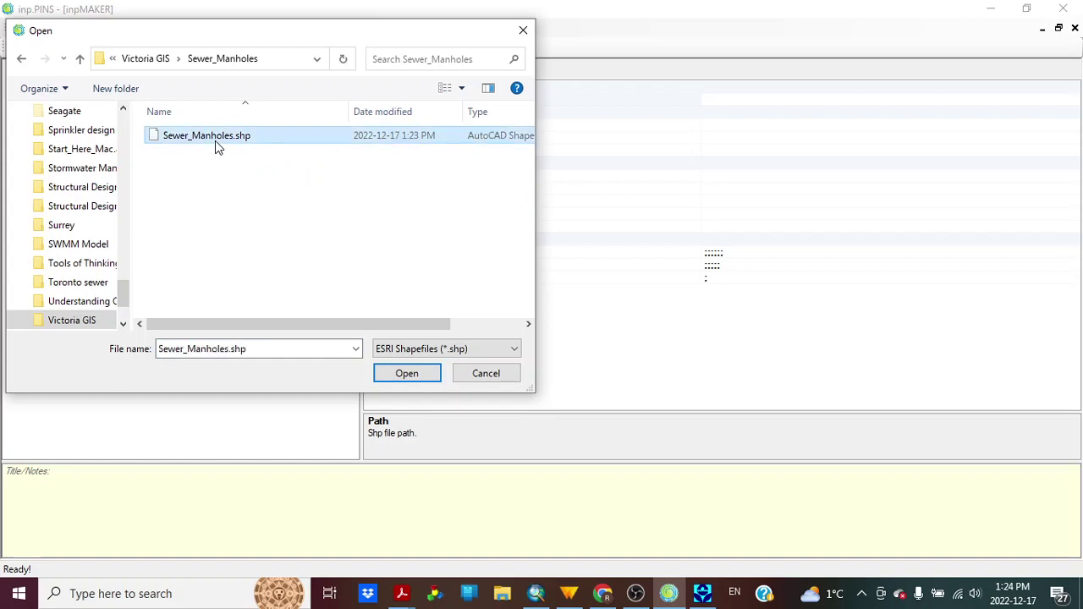
click(392, 373)
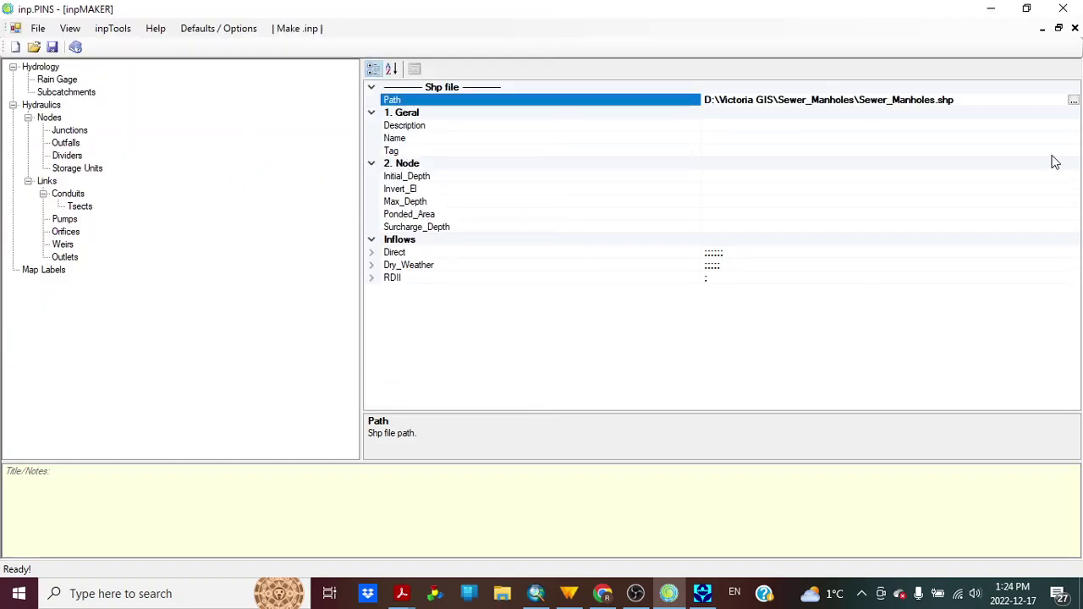
Map junction Name to Infrastruc, Invert_El to Inv and Max_Depth to Depth
click(1054, 138)
click(1073, 139)
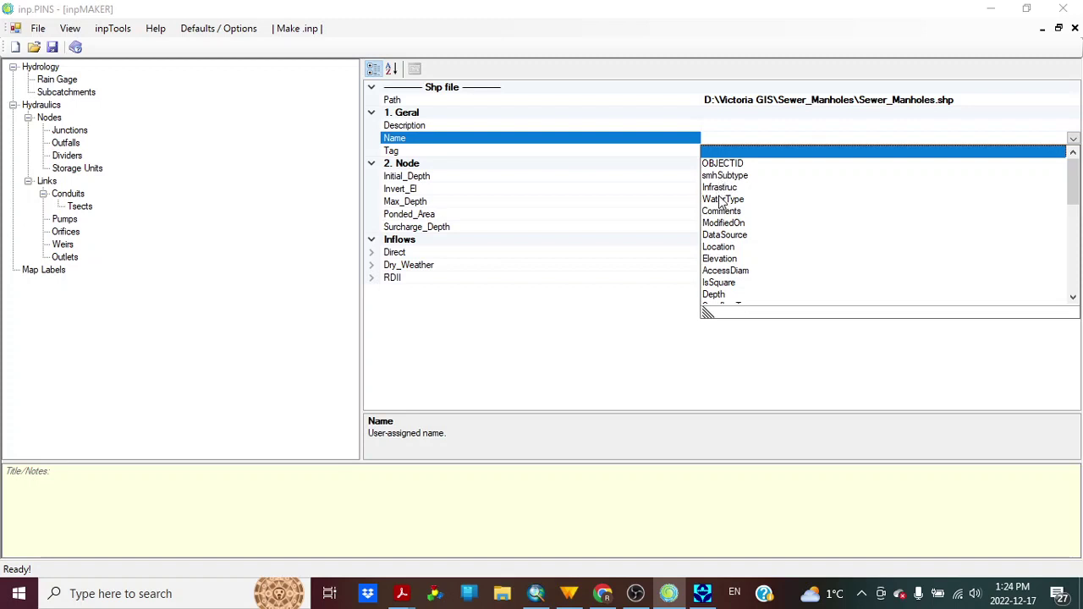
click(719, 187)
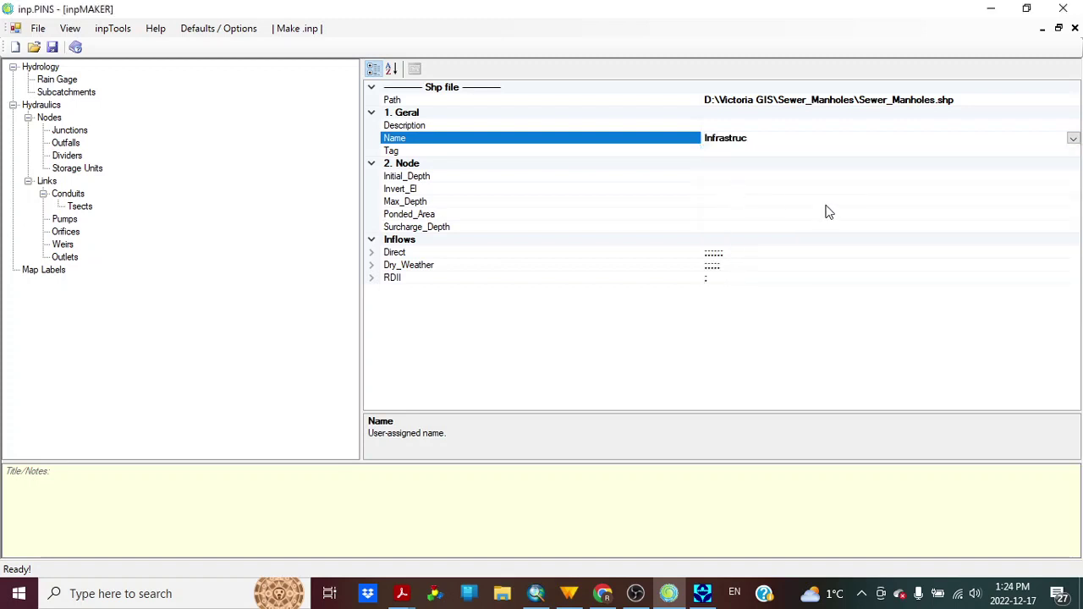
click(1033, 189)
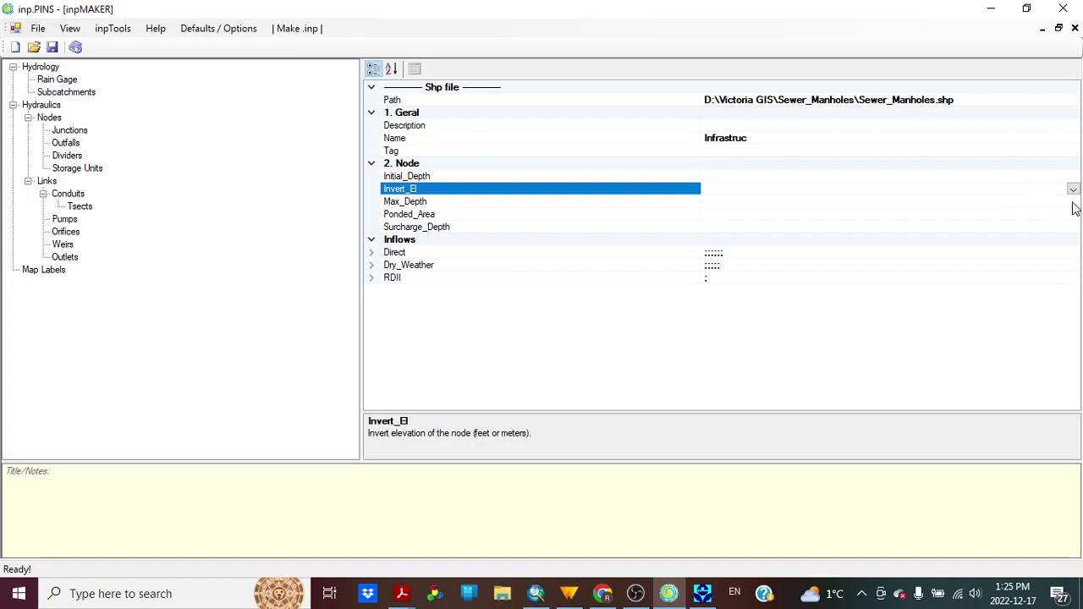
click(1073, 189)
drag(1073, 222, 1073, 313)
click(768, 344)
click(1055, 201)
click(1072, 203)
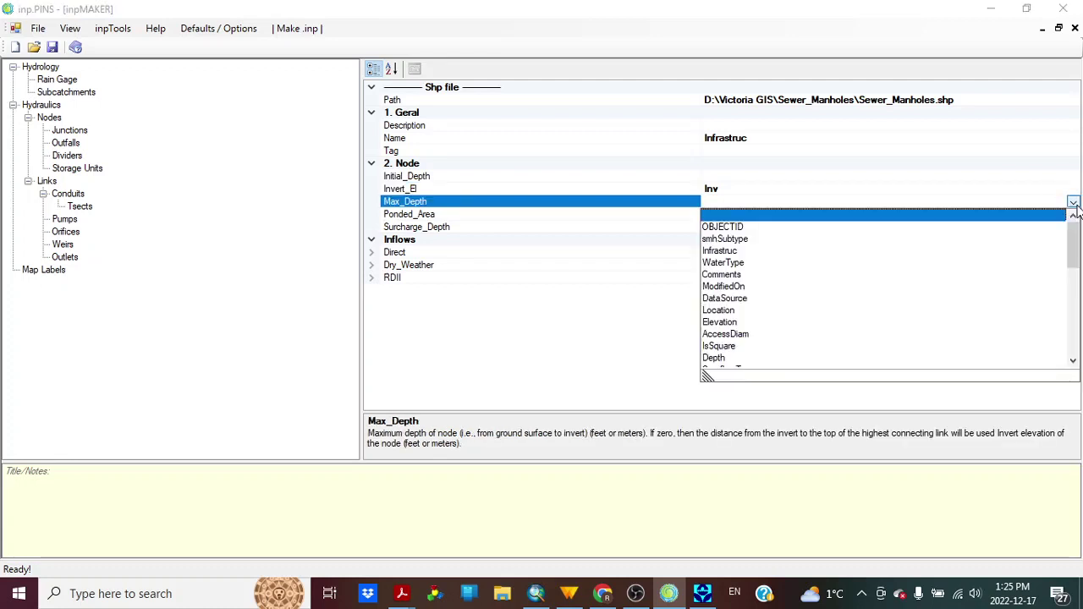
click(714, 358)
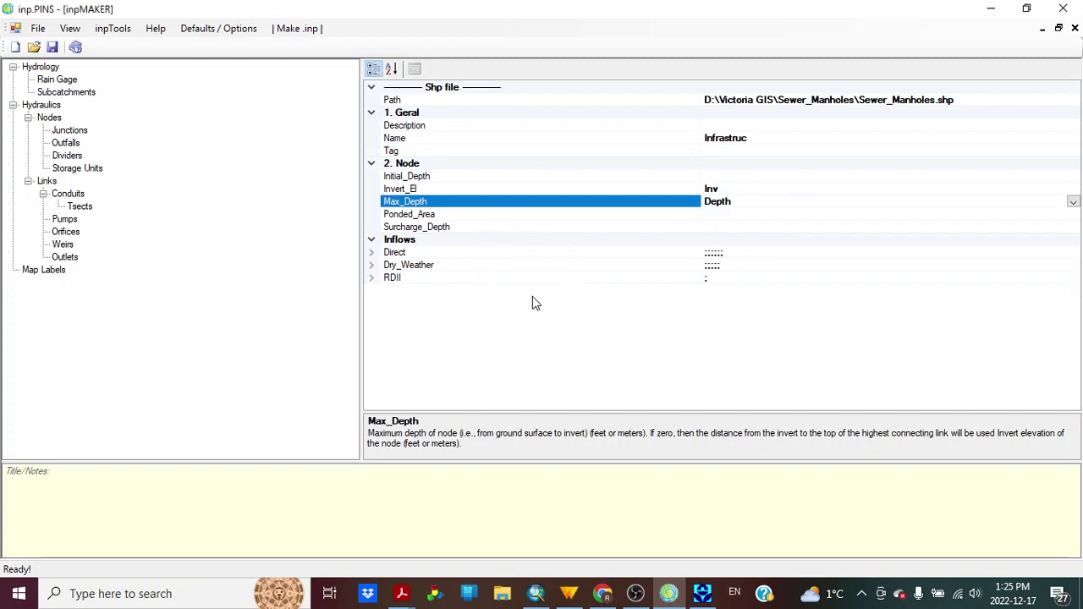
click(73, 194)
Set the Conduits path to Sewer_Gravity_Mains.shp from the Victoria GIS folder
click(1054, 103)
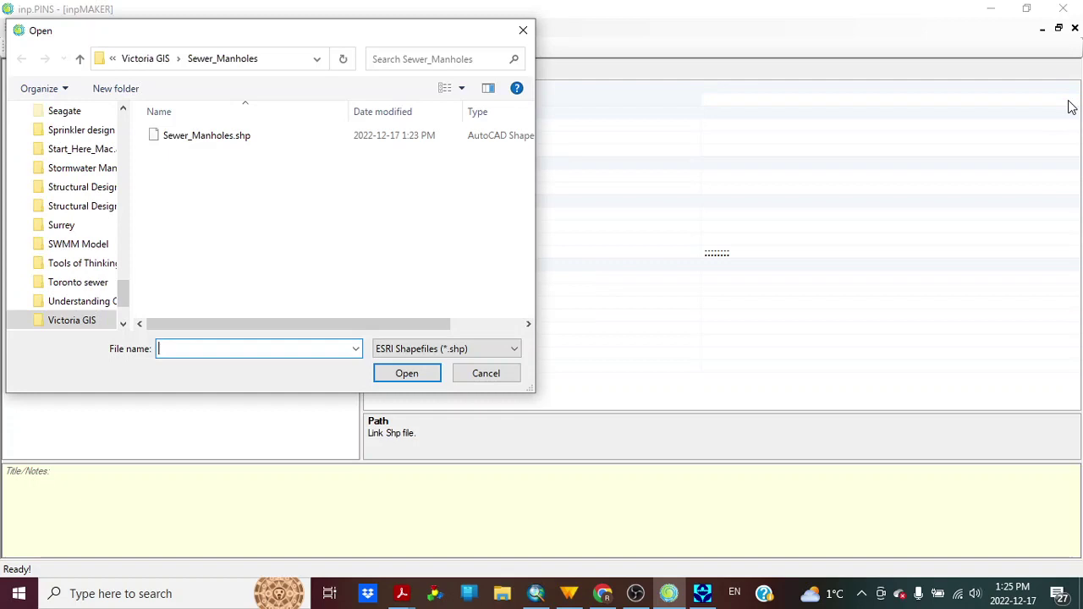
click(161, 59)
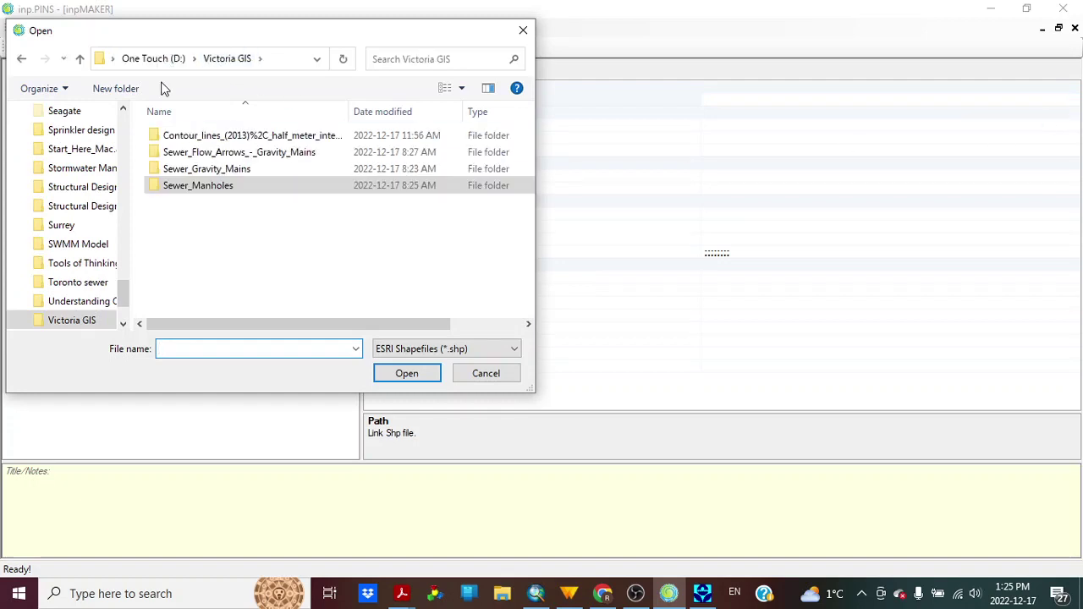
double_click(203, 168)
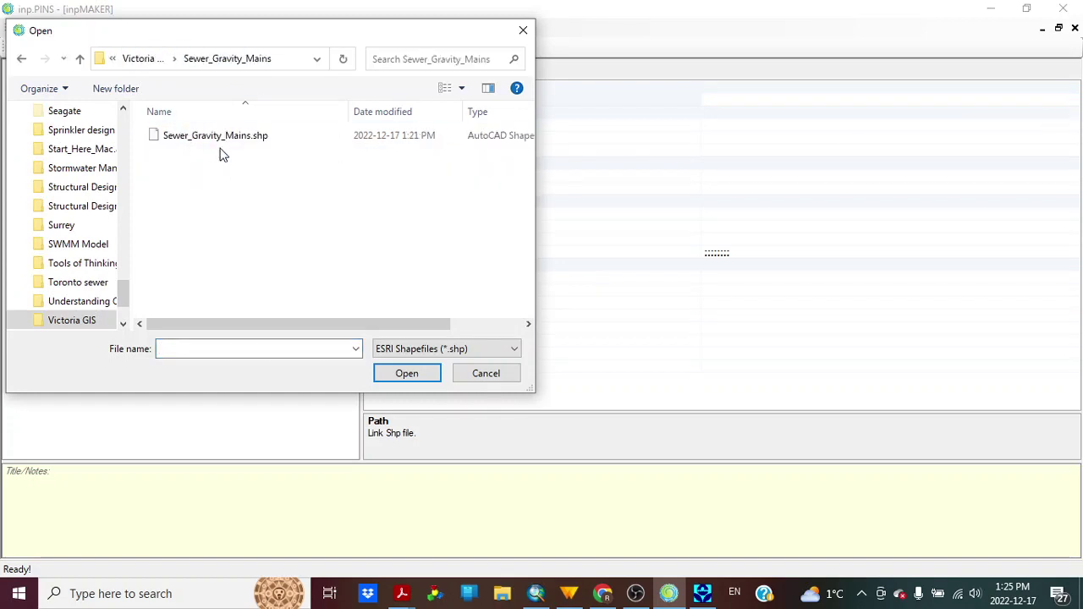
click(225, 140)
click(401, 376)
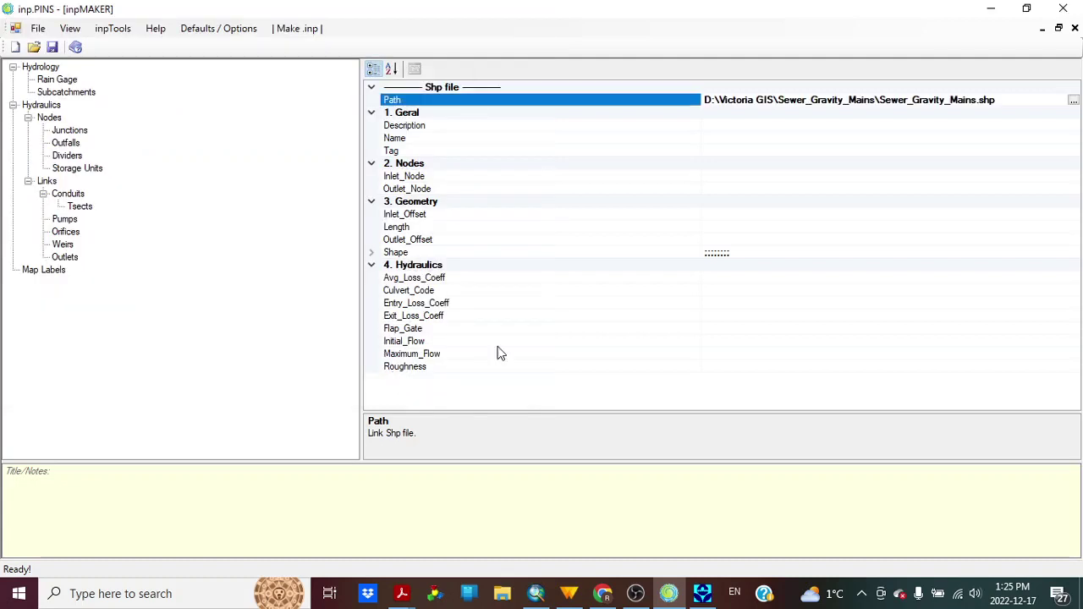
Map conduit Name to AssetID and Inlet_Node to UpstreamNo
click(1073, 138)
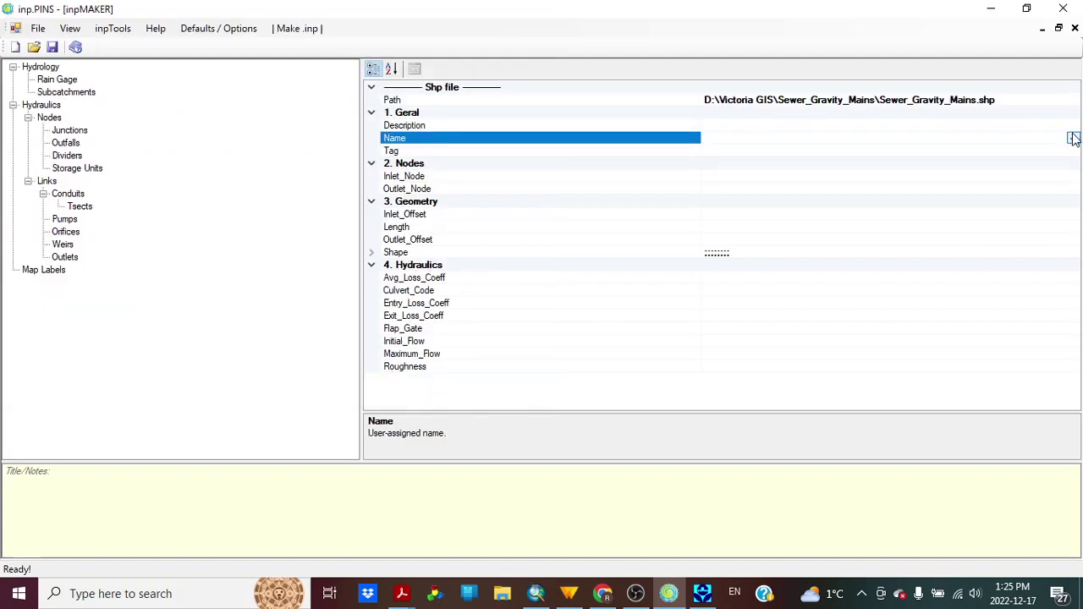
click(1073, 138)
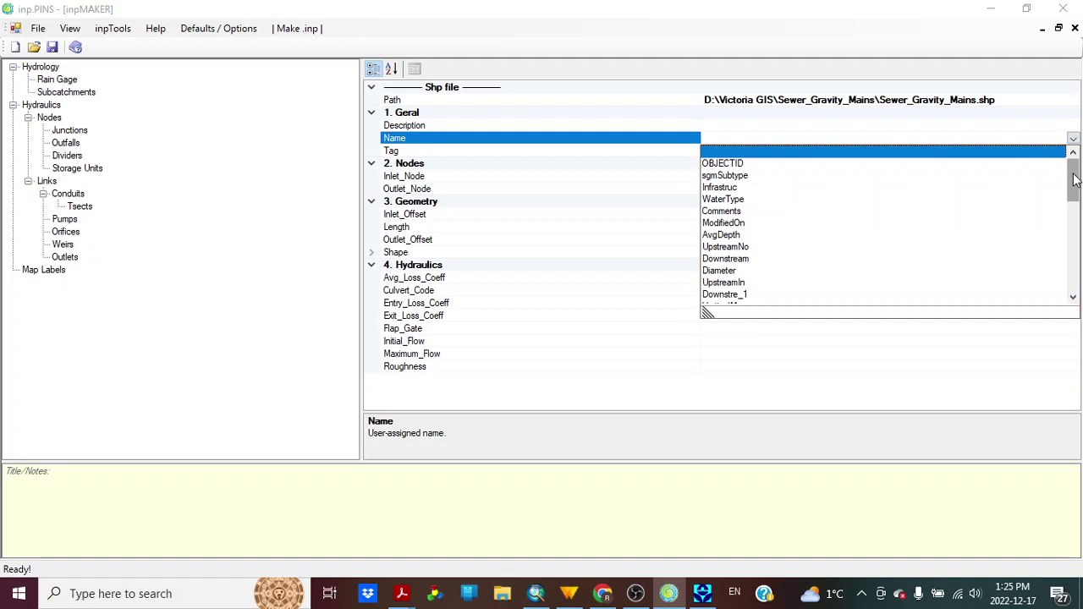
drag(1073, 178, 1073, 246)
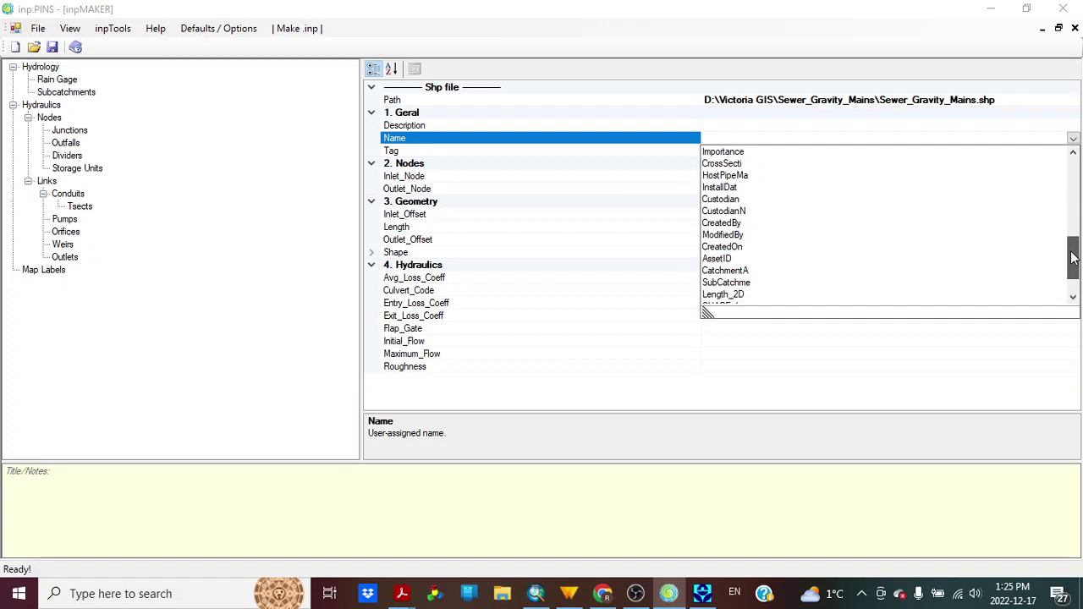
click(731, 258)
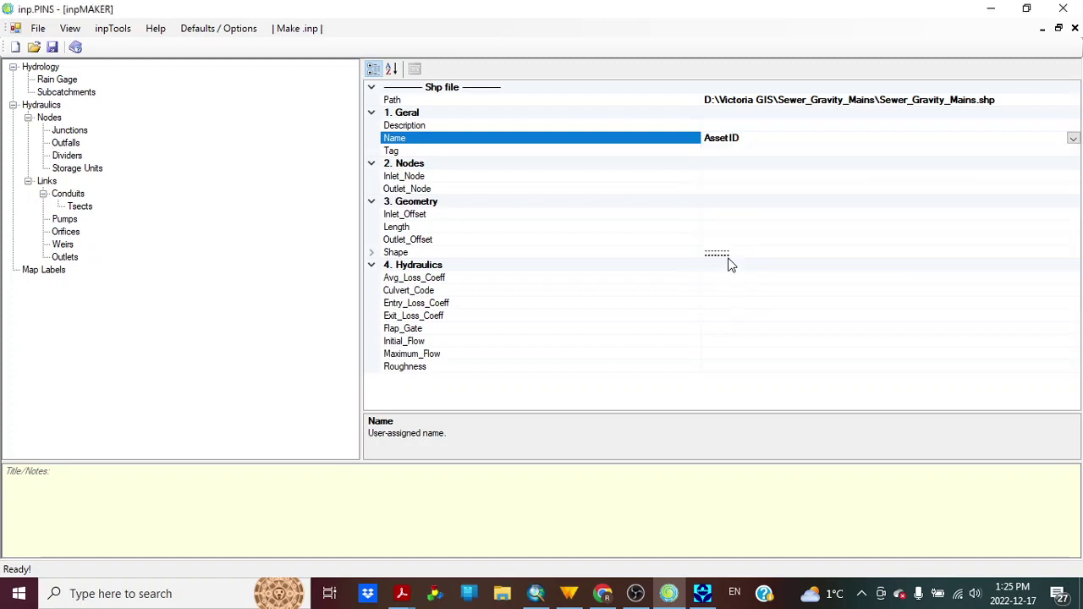
click(1073, 176)
click(1073, 178)
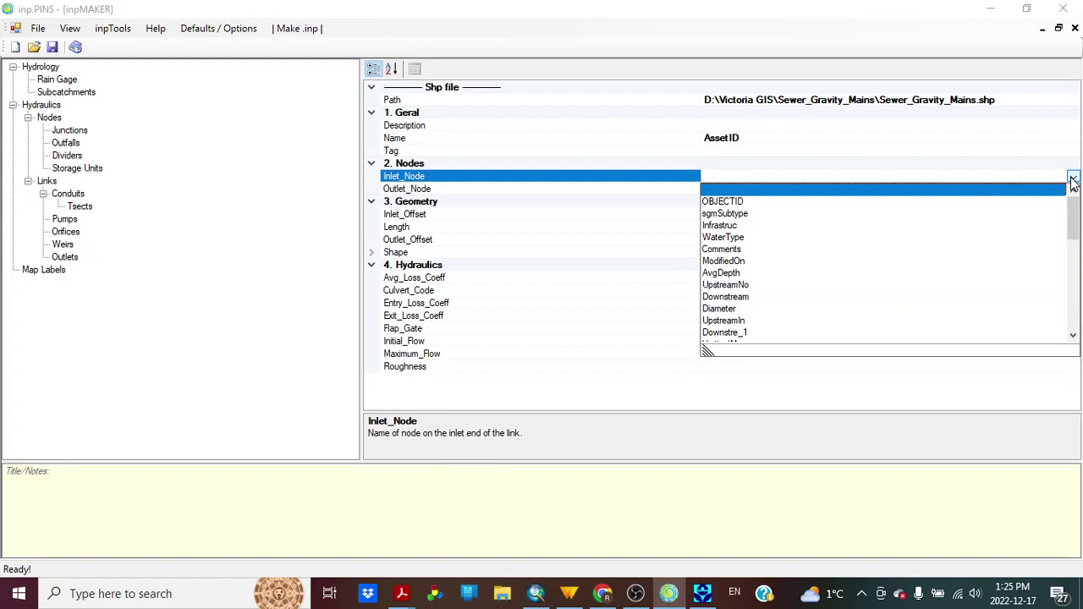
click(726, 286)
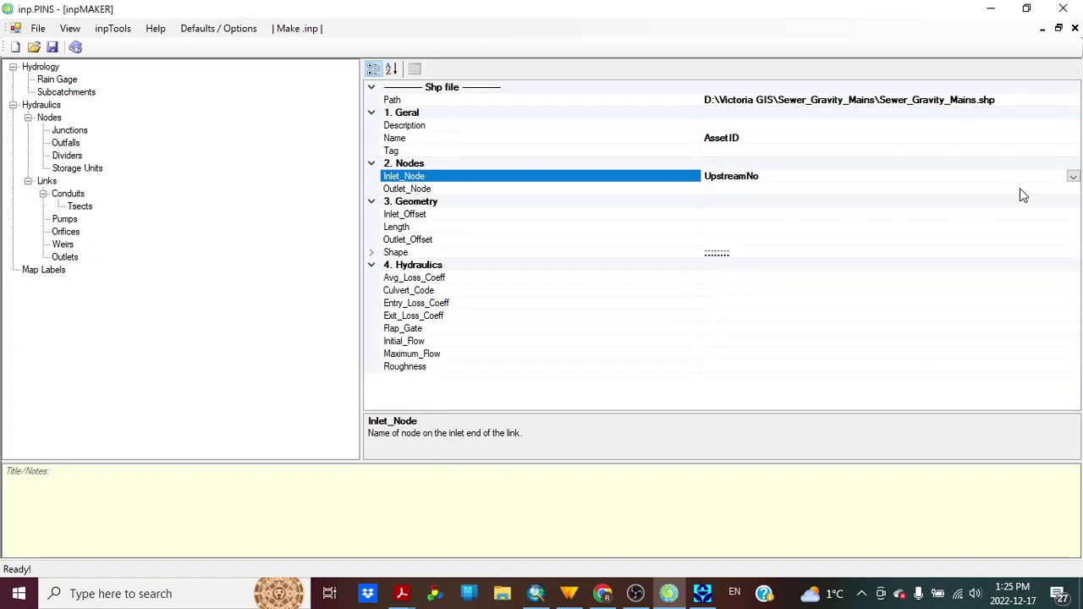
Map conduit Outlet_Node to Downstream and Length to SHAPE_Leng
click(1030, 190)
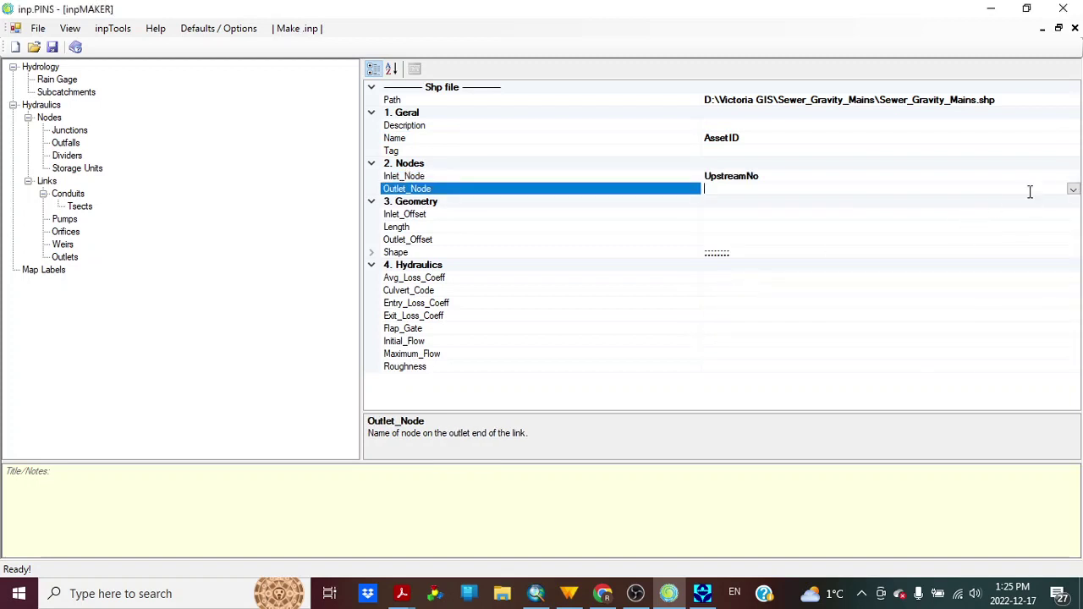
click(1072, 190)
click(738, 310)
click(1050, 228)
click(1073, 228)
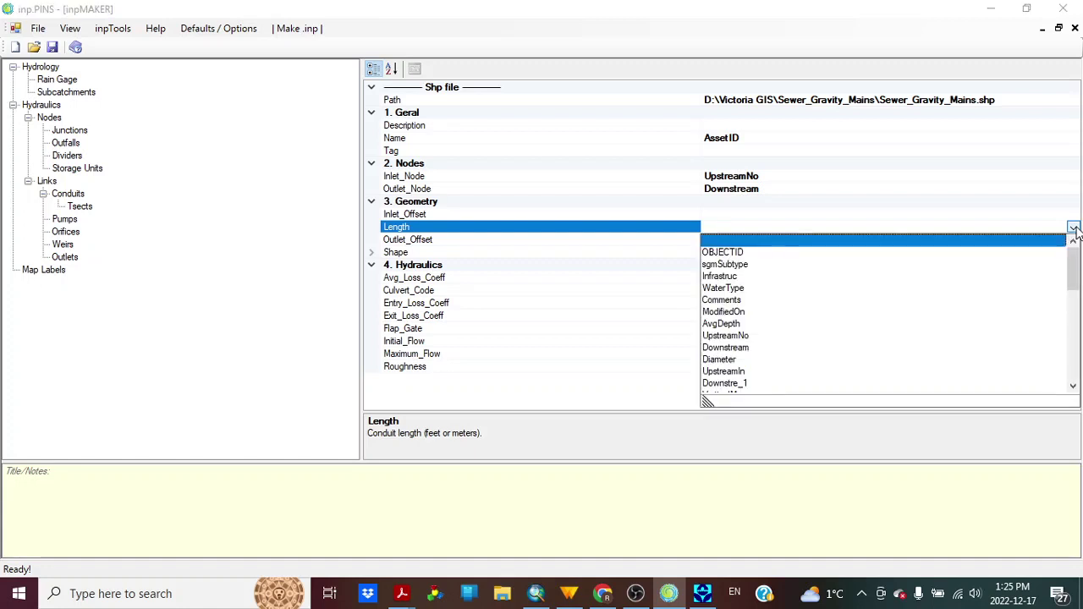
scroll(989, 338, down, 5)
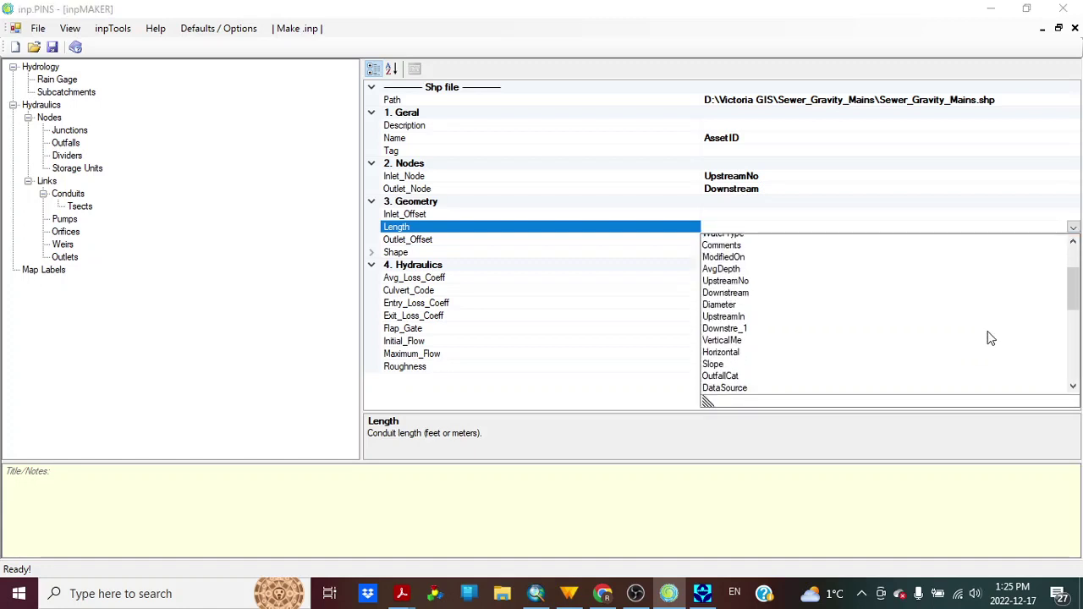
scroll(991, 339, down, 5)
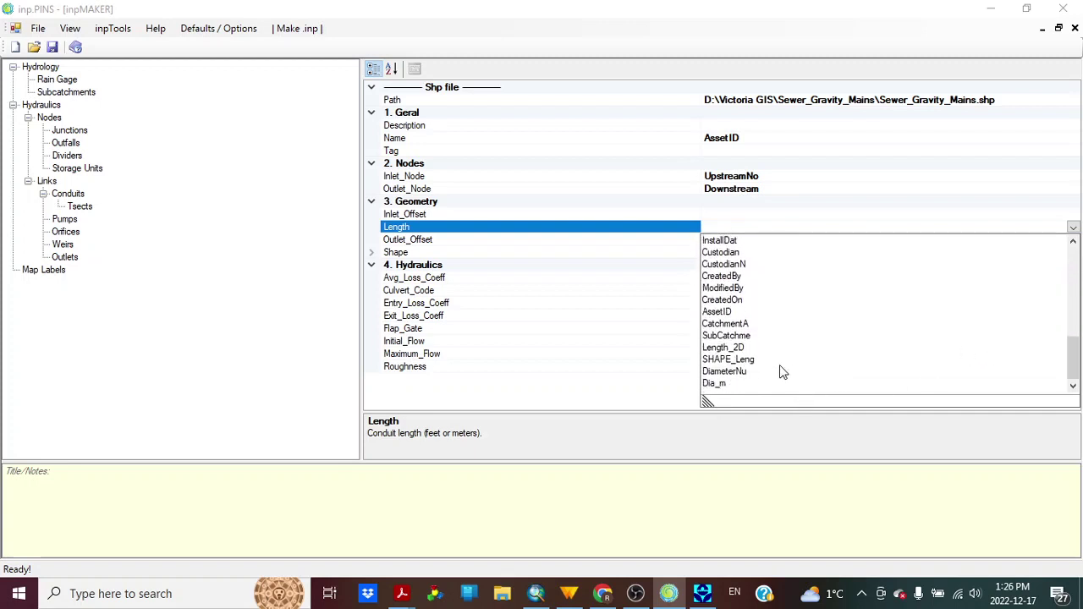
click(726, 359)
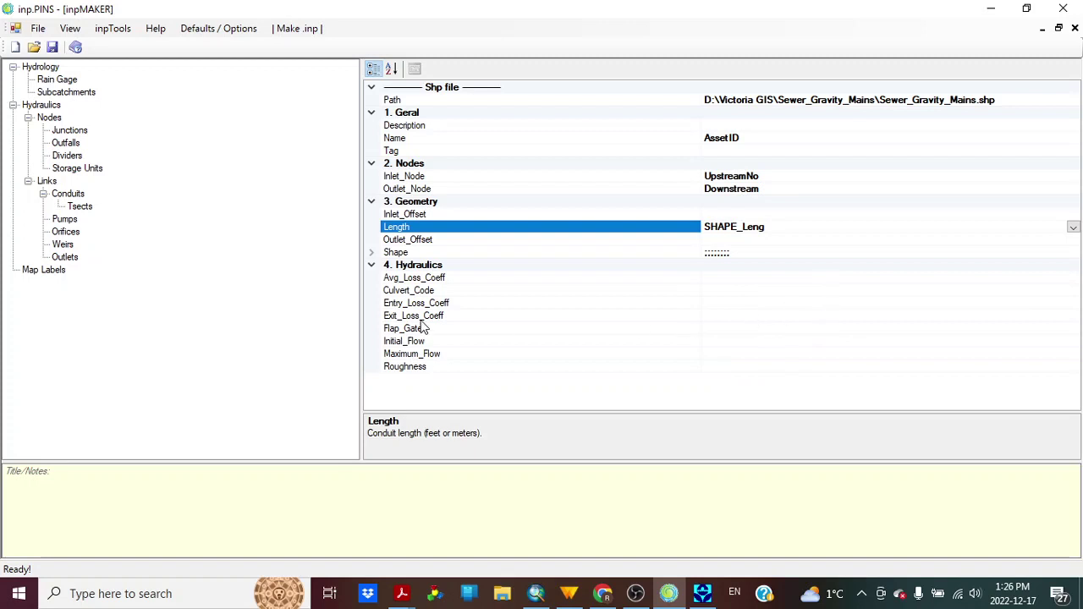
click(371, 252)
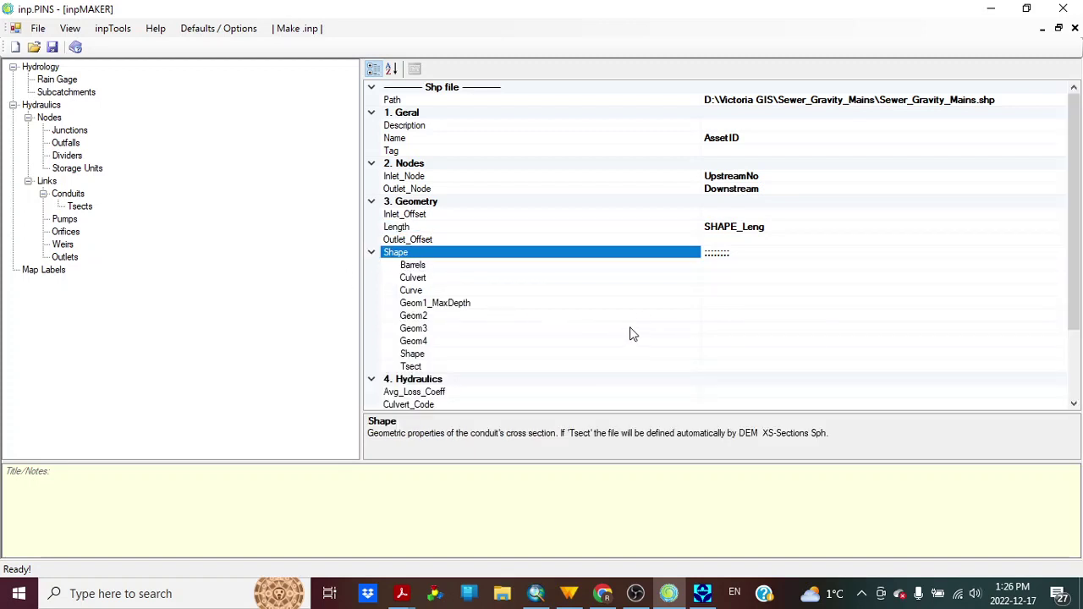
Map Geom1_MaxDepth to Diameter and Shape to CrossSecti, then use Make .inp to start saving
click(719, 305)
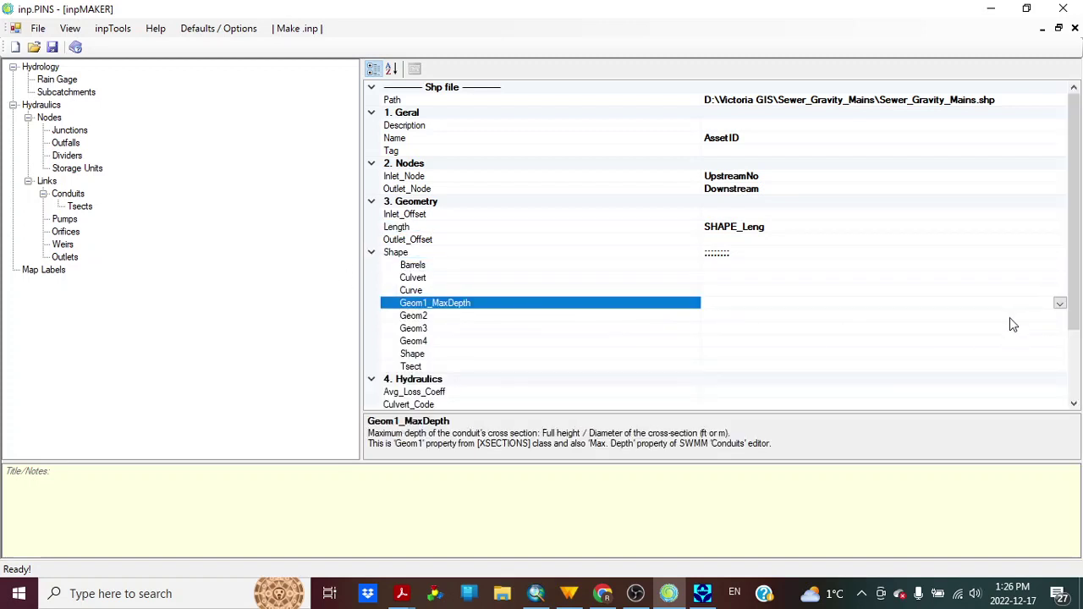
click(1061, 306)
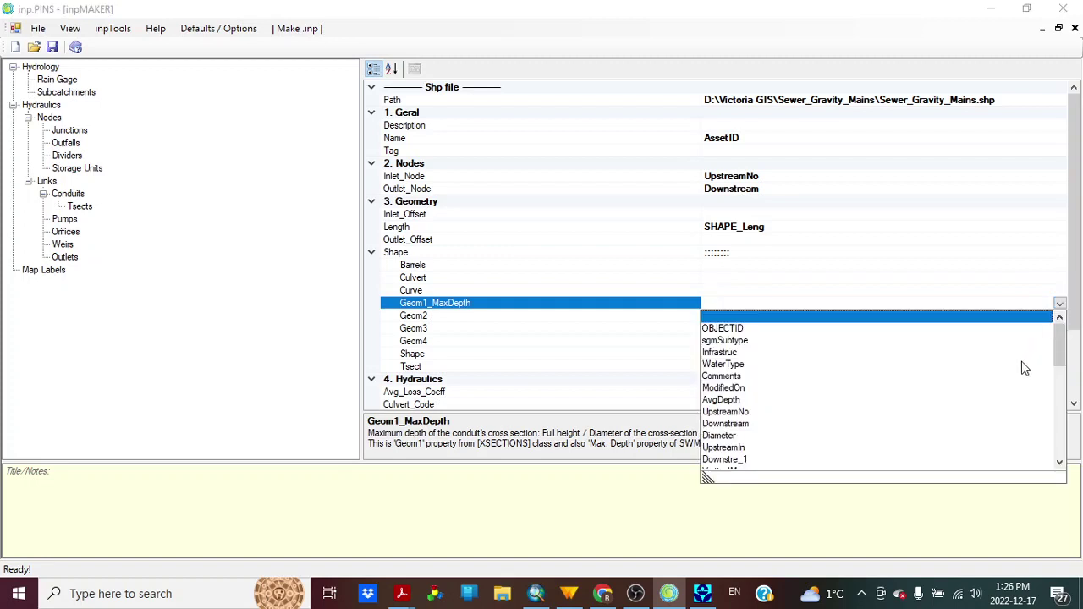
click(738, 436)
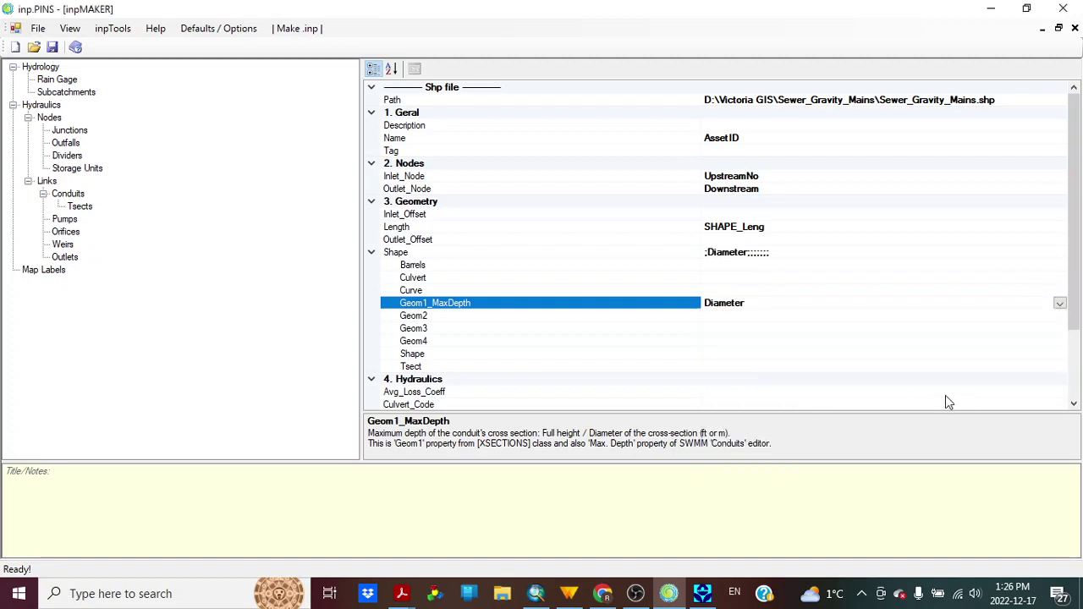
click(419, 356)
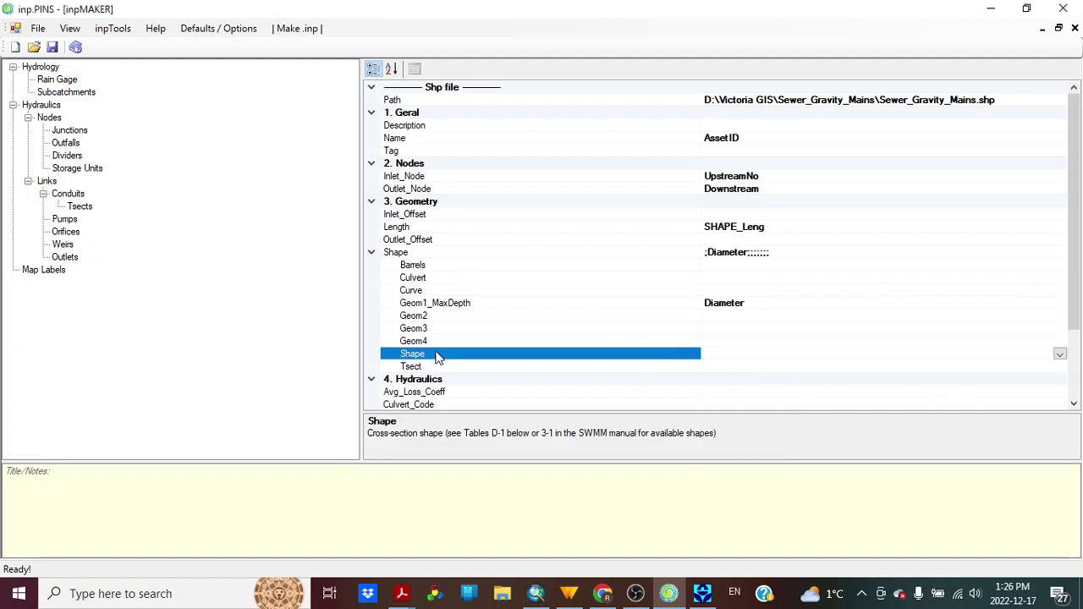
click(1060, 354)
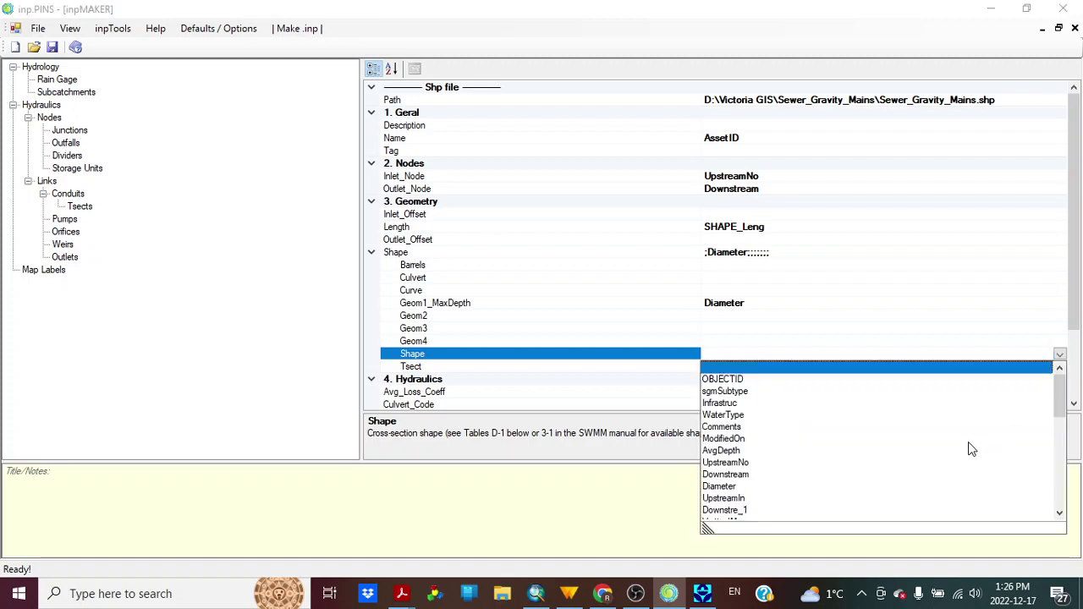
scroll(969, 442, down, 1)
scroll(969, 442, down, 3)
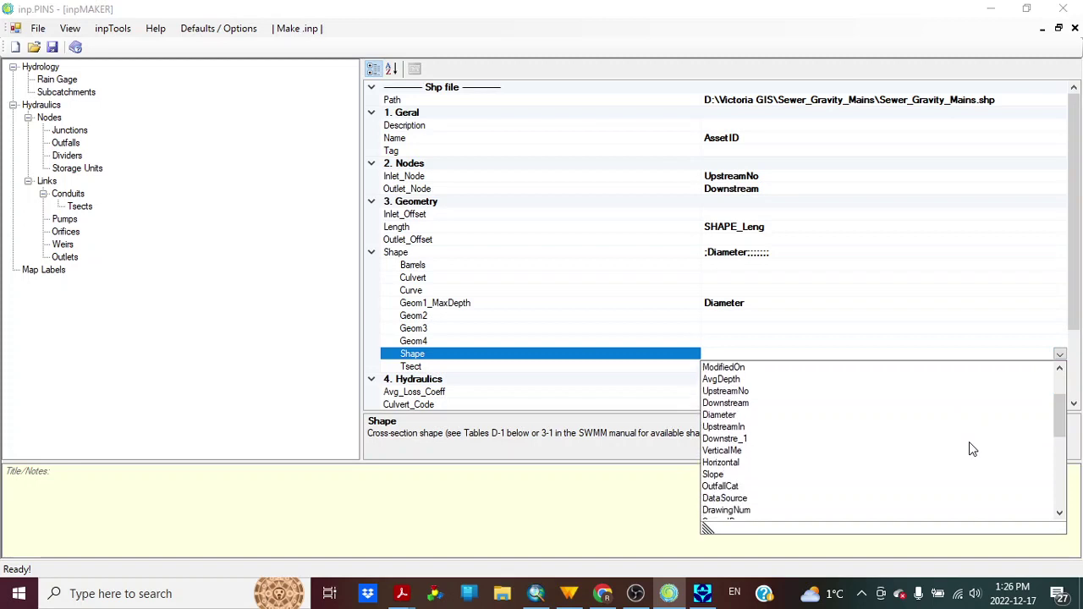
scroll(969, 442, down, 3)
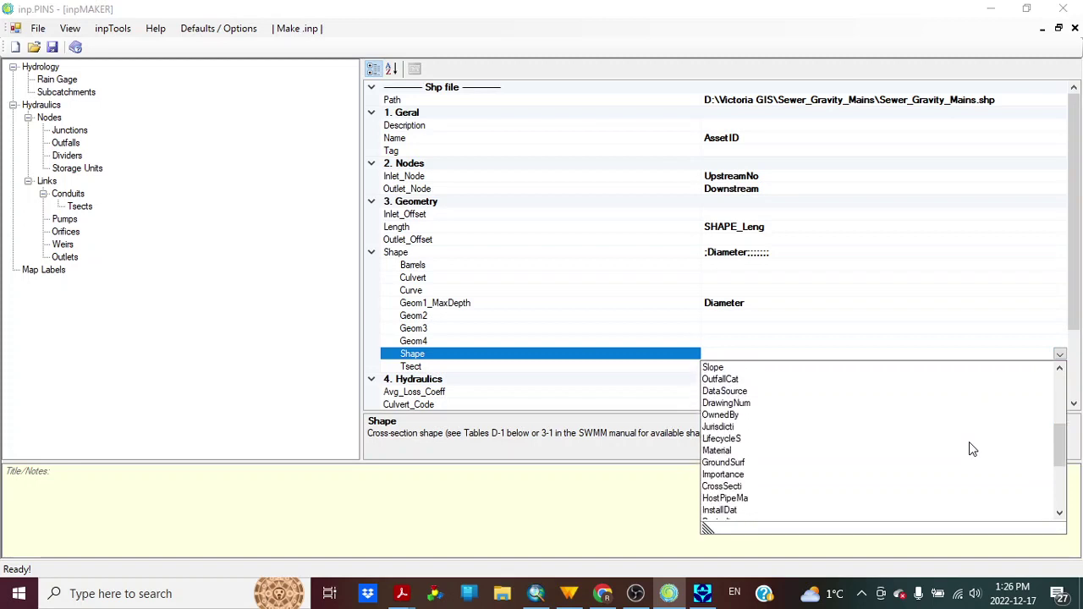
click(723, 487)
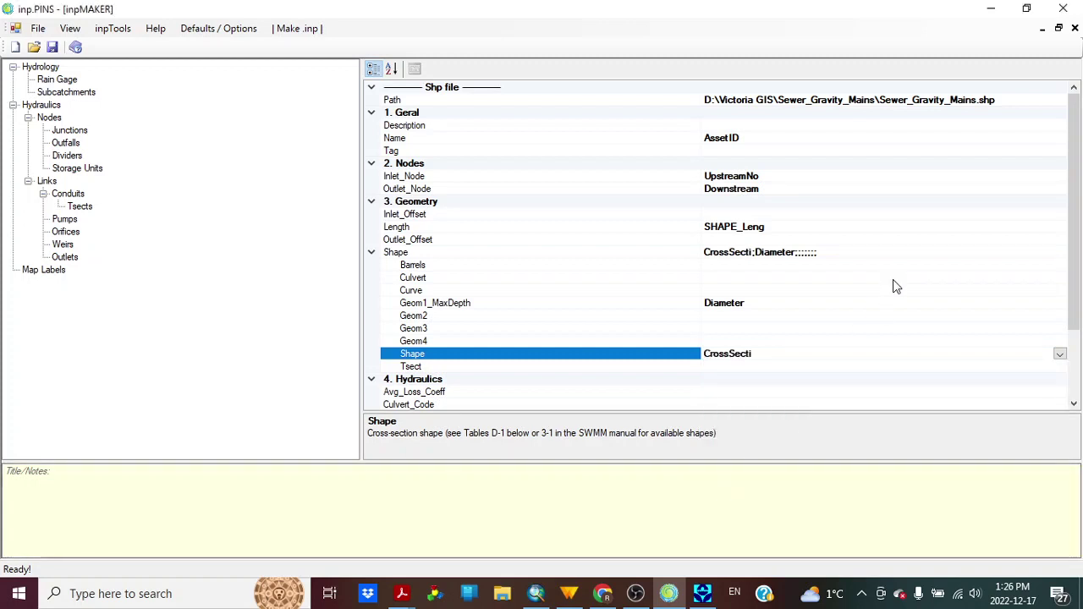
click(300, 34)
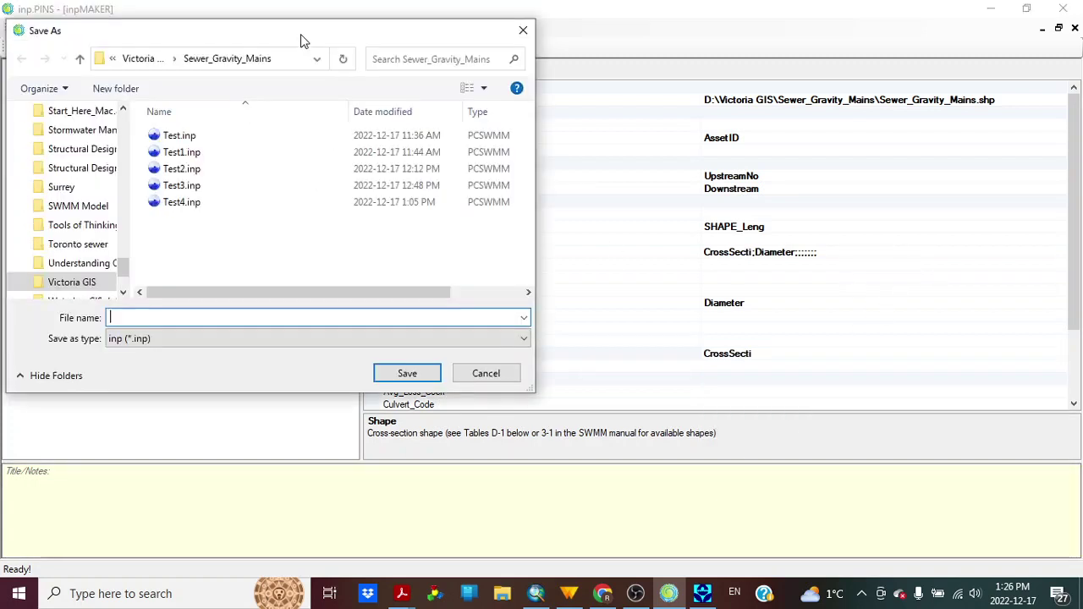